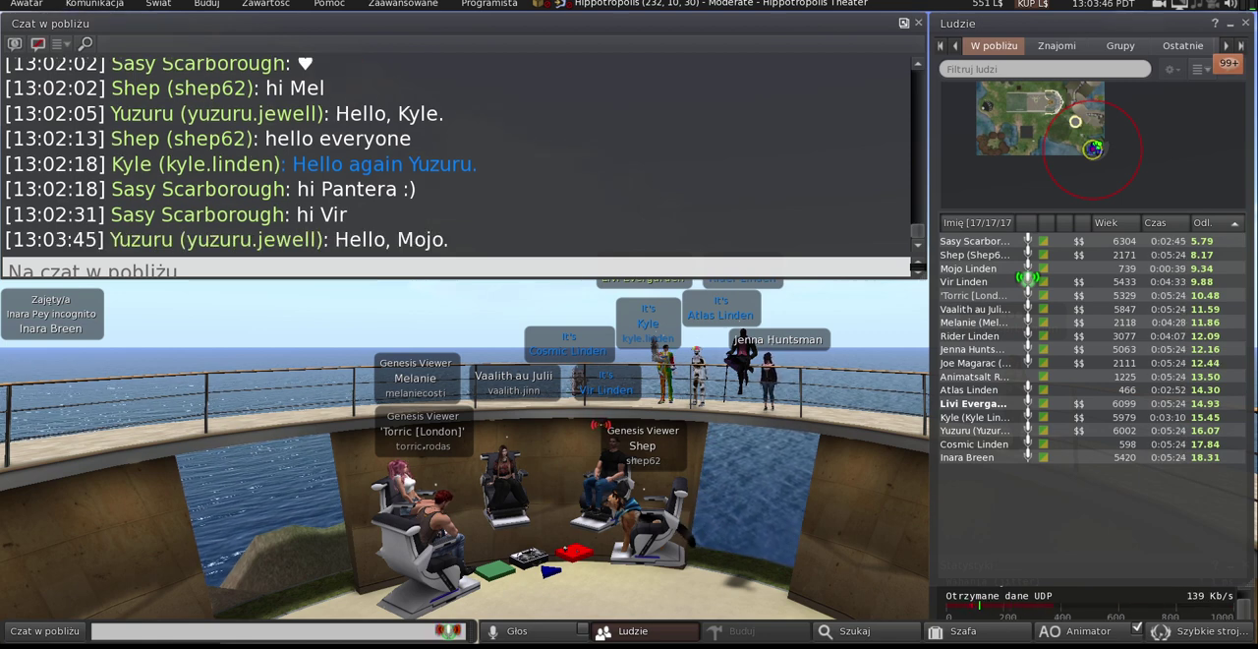
# Step: Post the message that UI and translations need checking unless the font matches DejaVu's widths, fixing typos first
pyautogui.press('Return')
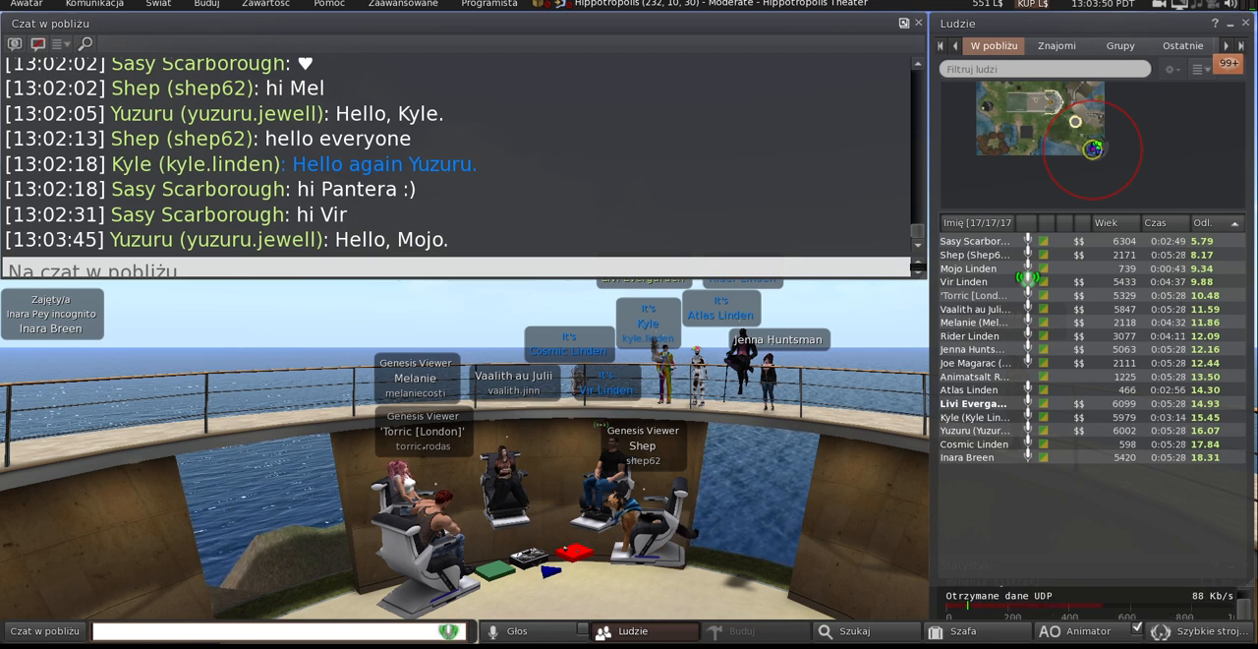
pyautogui.press('Escape')
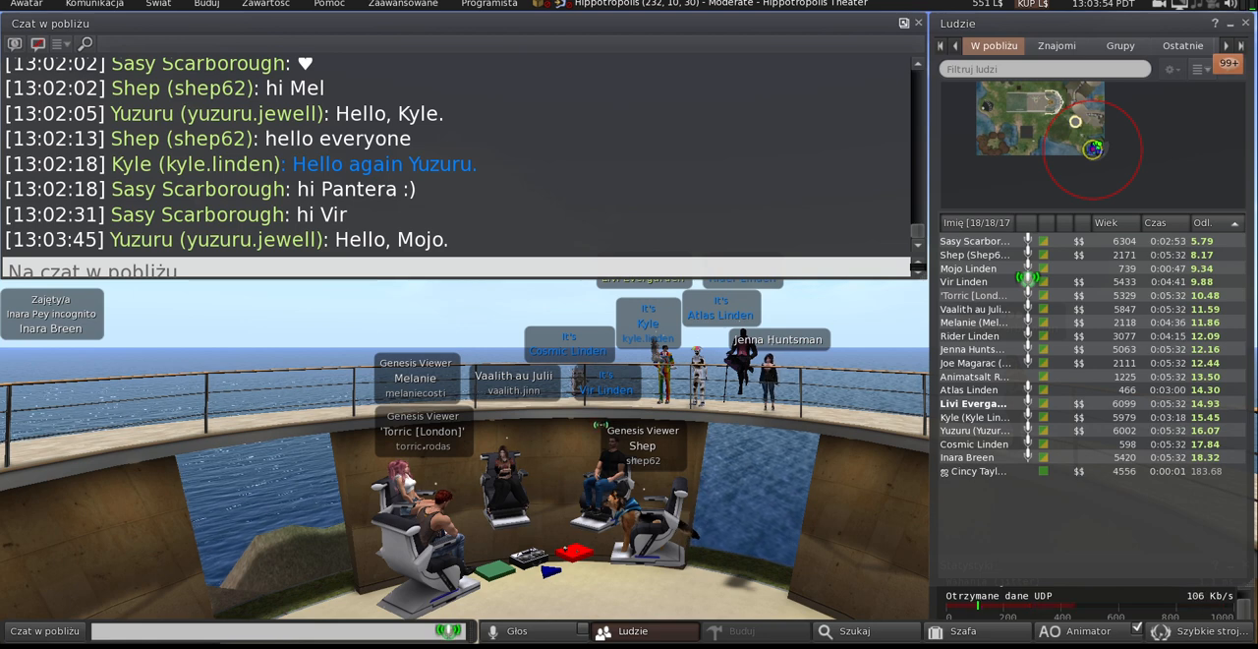
pyautogui.press('Return')
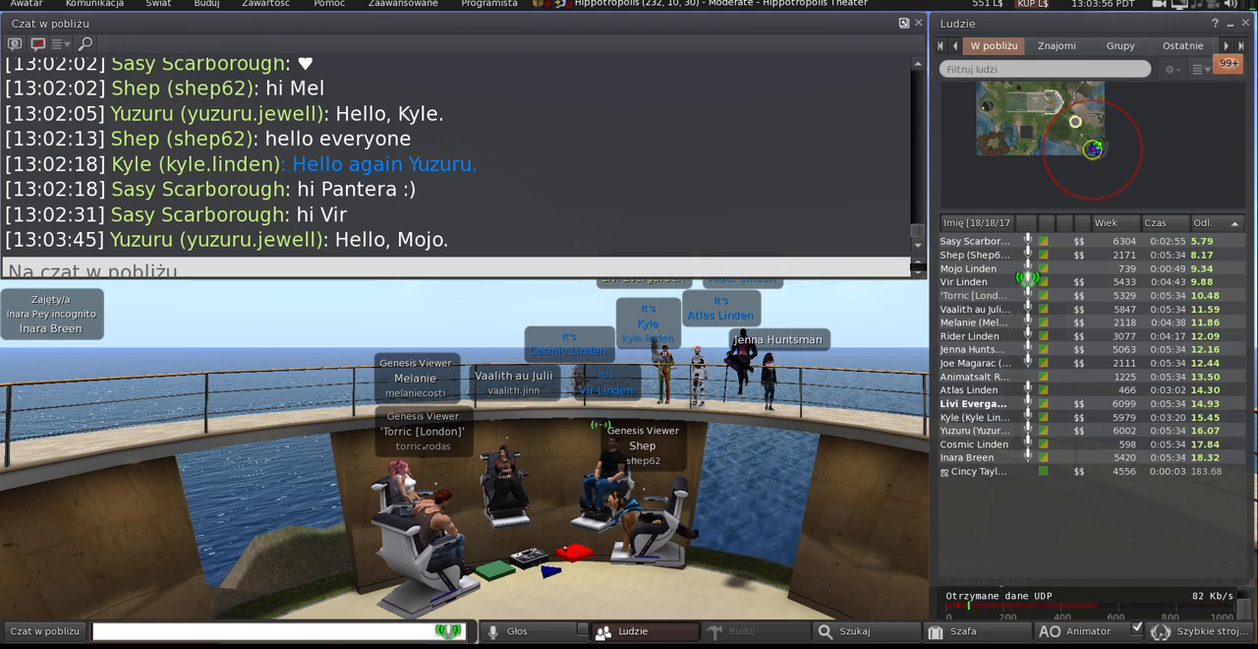
pyautogui.write('Whol')
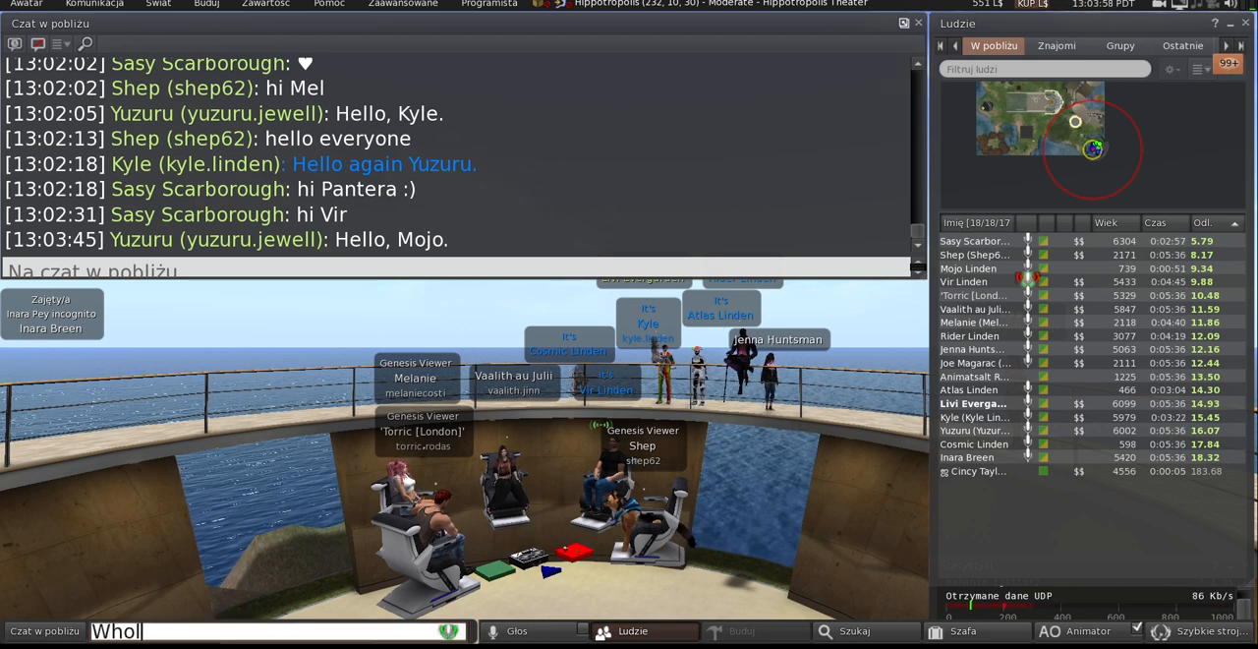
pyautogui.write('e UI would need to be cha')
pyautogui.press('BackSpace')
pyautogui.press('BackSpace')
pyautogui.write('hecked')
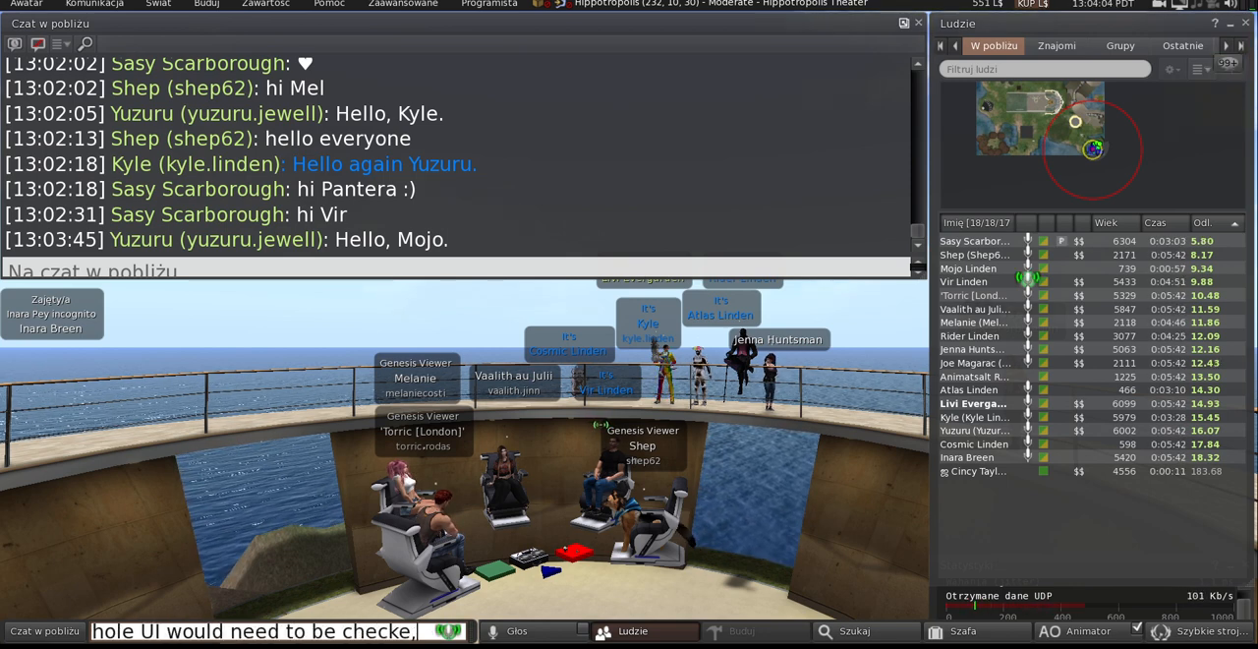
pyautogui.write(', all translations etc. as')
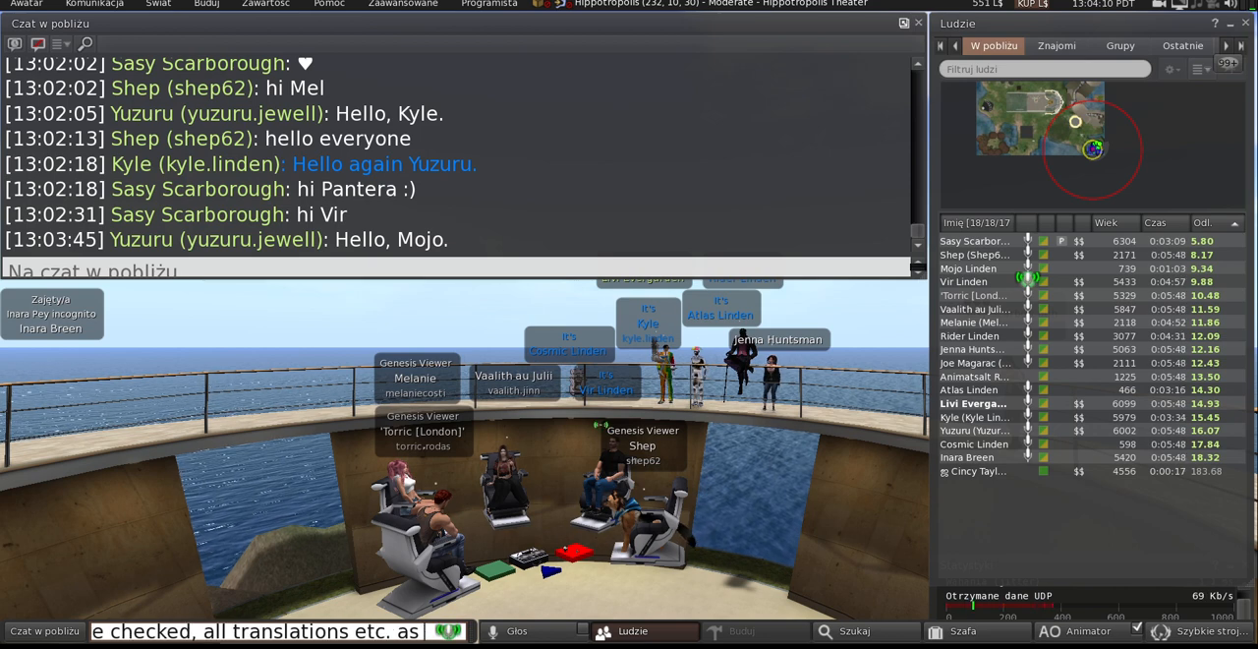
pyautogui.write(' Deja')
pyautogui.press('BackSpace')
pyautogui.press('BackSpace')
pyautogui.press('BackSpace')
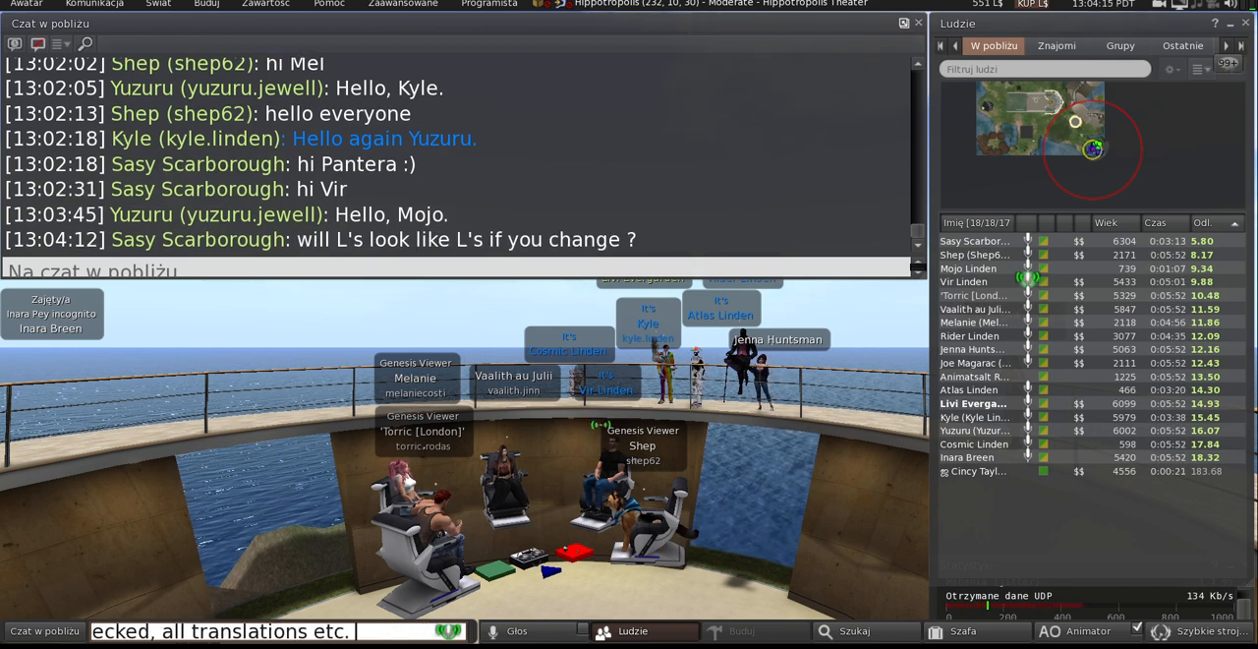
pyautogui.write('unles')
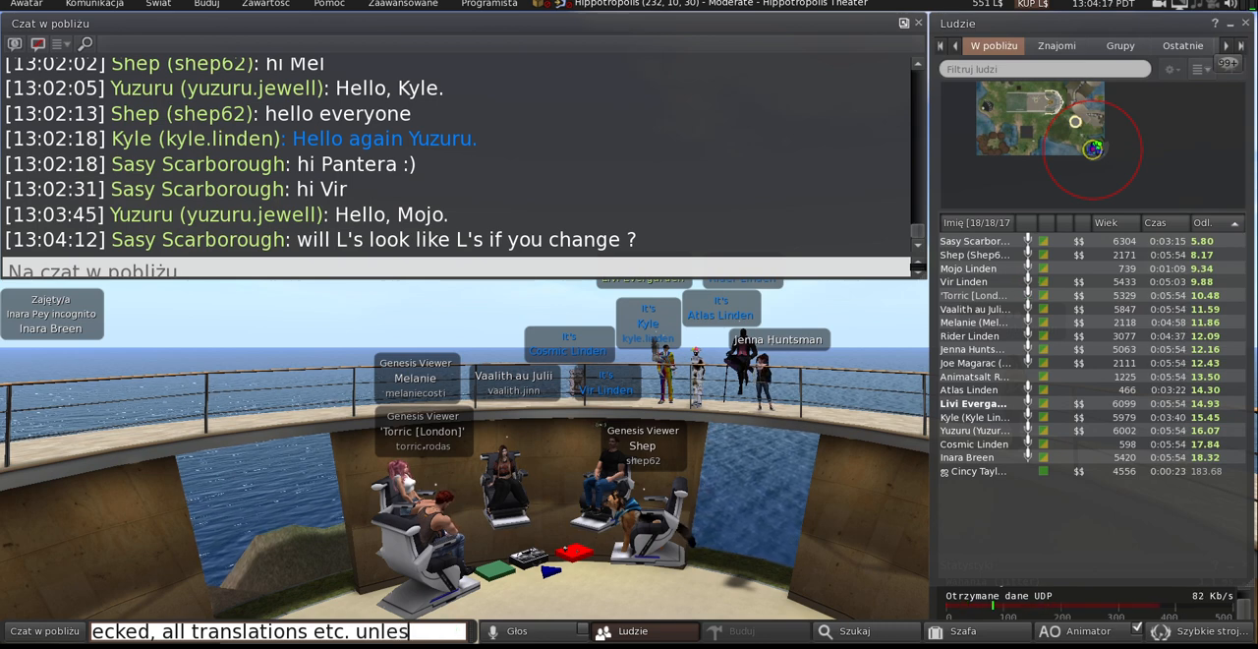
pyautogui.write('s the fo')
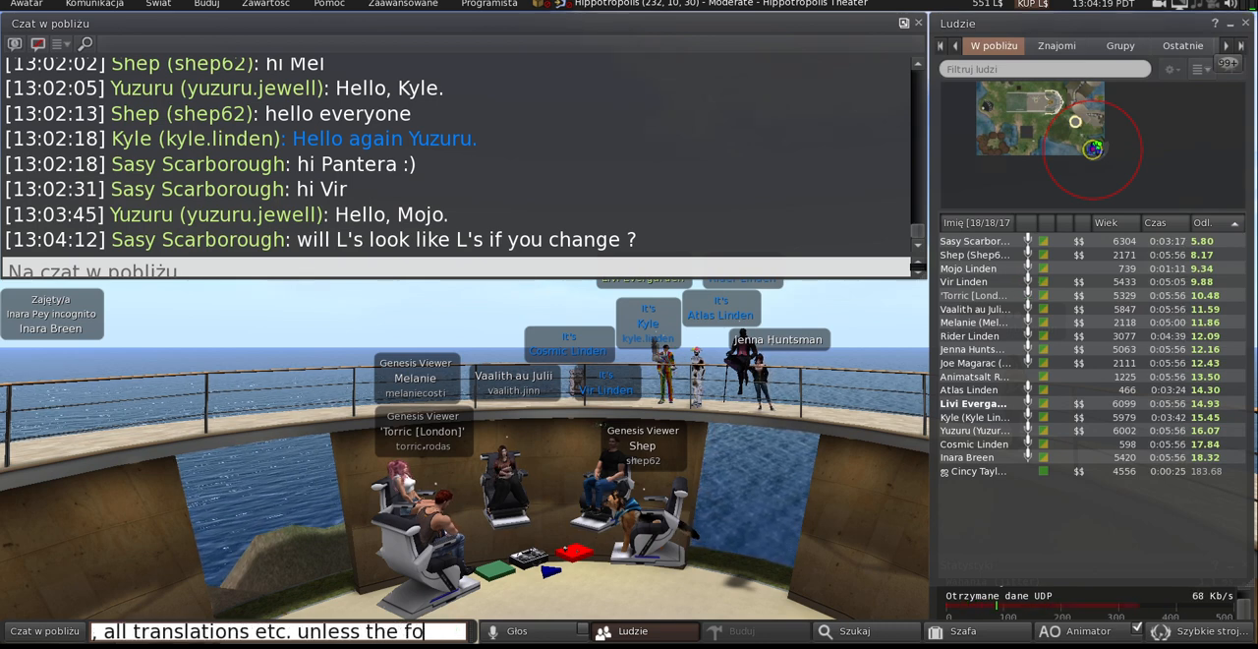
pyautogui.write('nt would ')
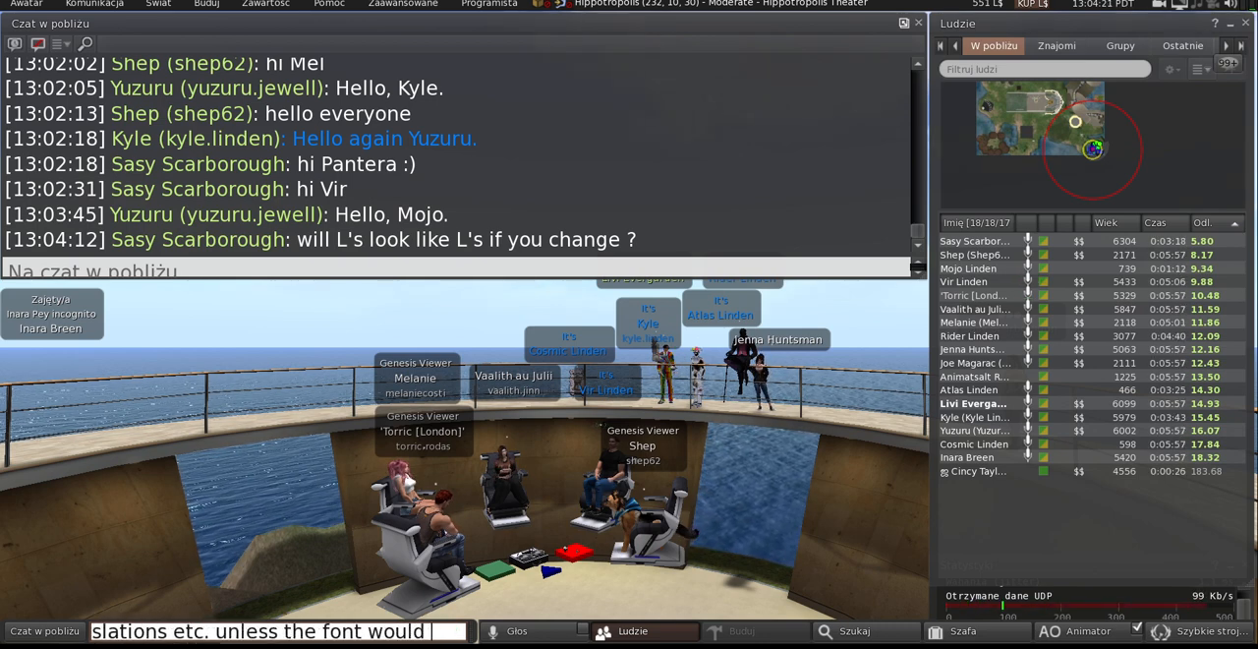
pyautogui.write('have the sa')
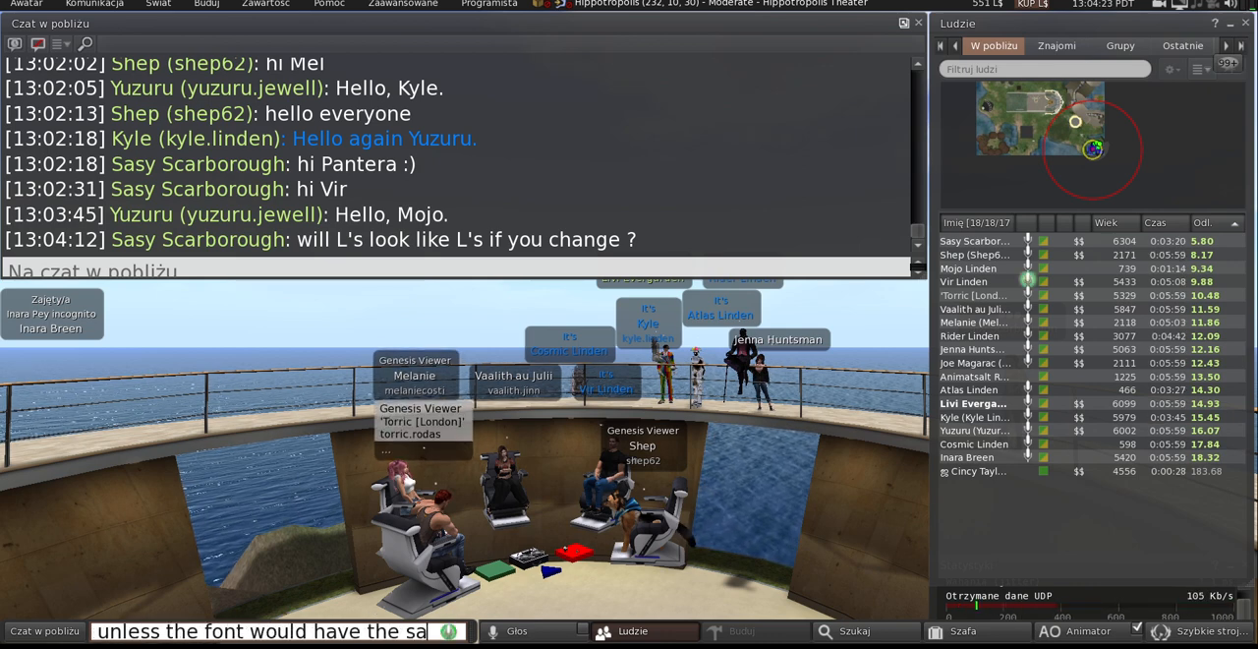
pyautogui.write('me widths as DejaVu.')
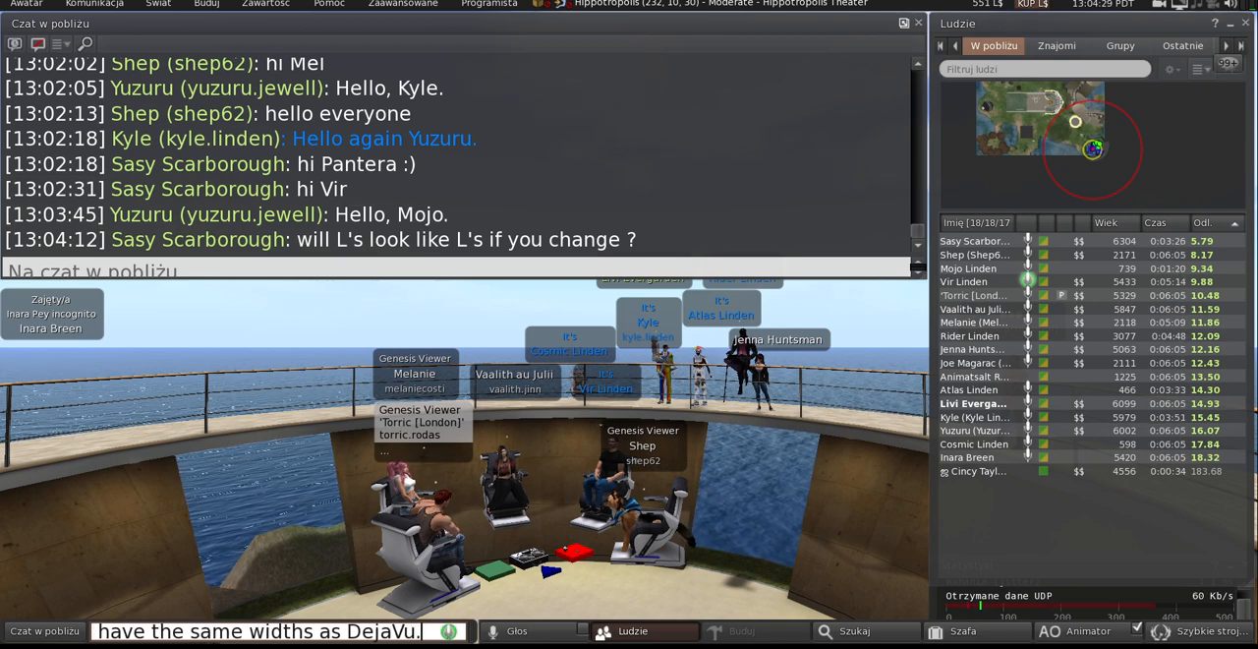
pyautogui.press('Return')
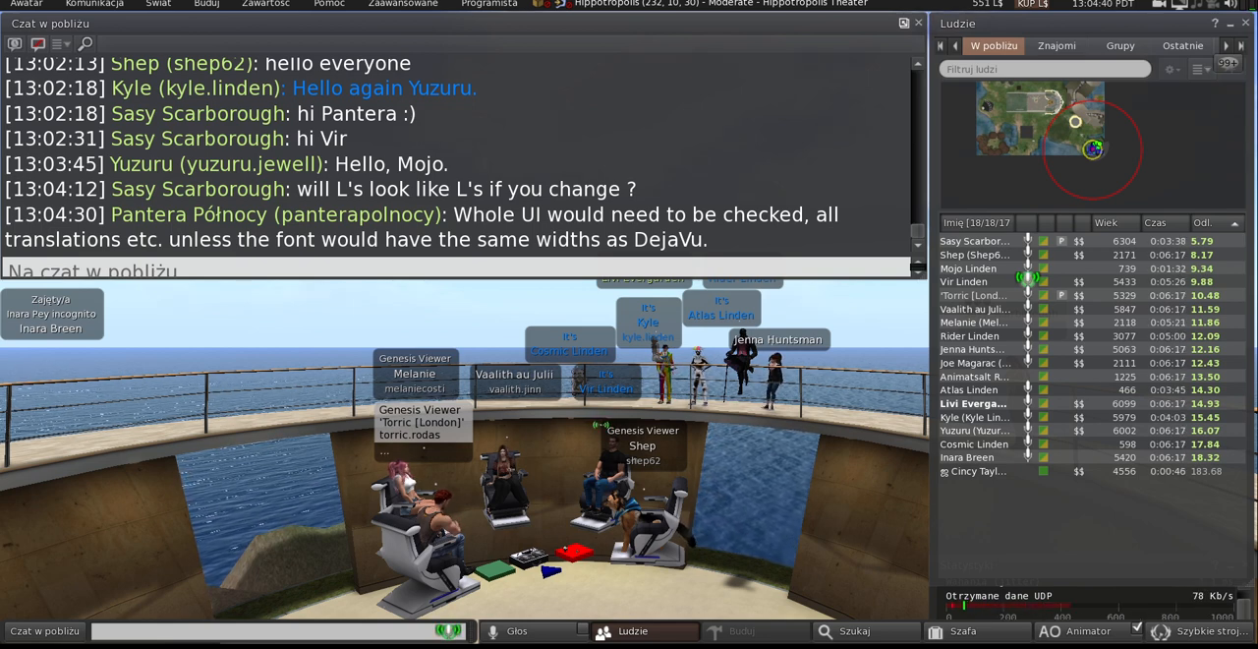
# Step: Post the reply "FS is DejaVu." to nearby chat
pyautogui.press('Return')
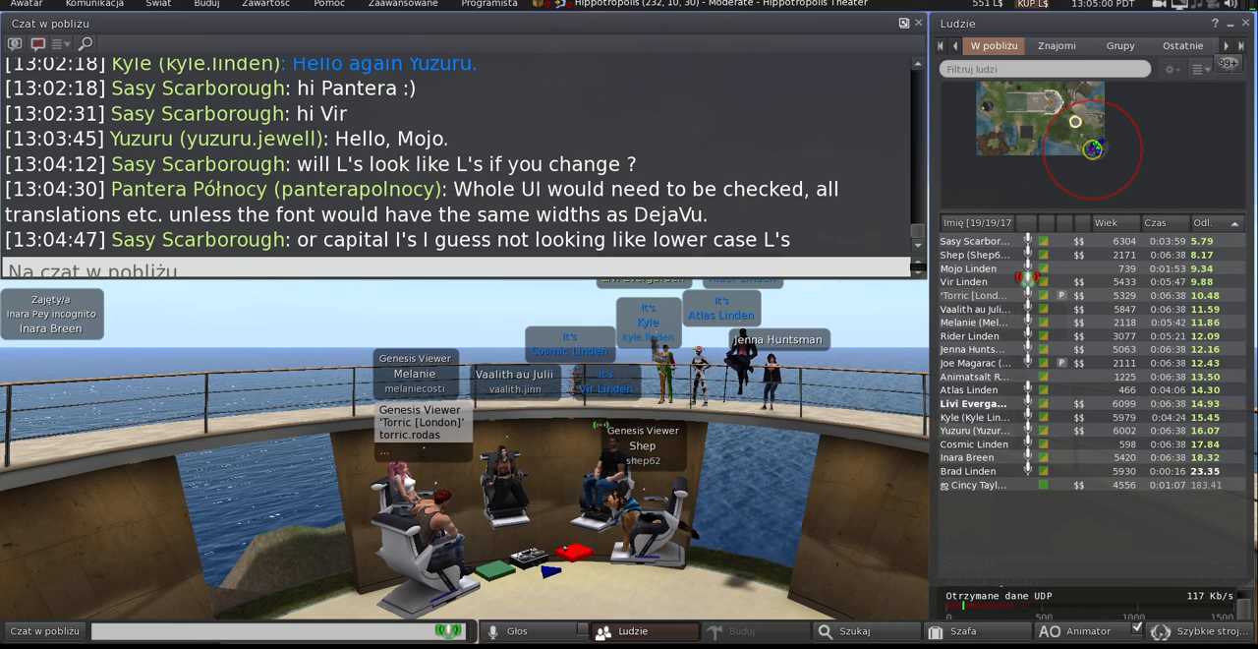
pyautogui.write('FS is DejaVu.')
pyautogui.press('Return')
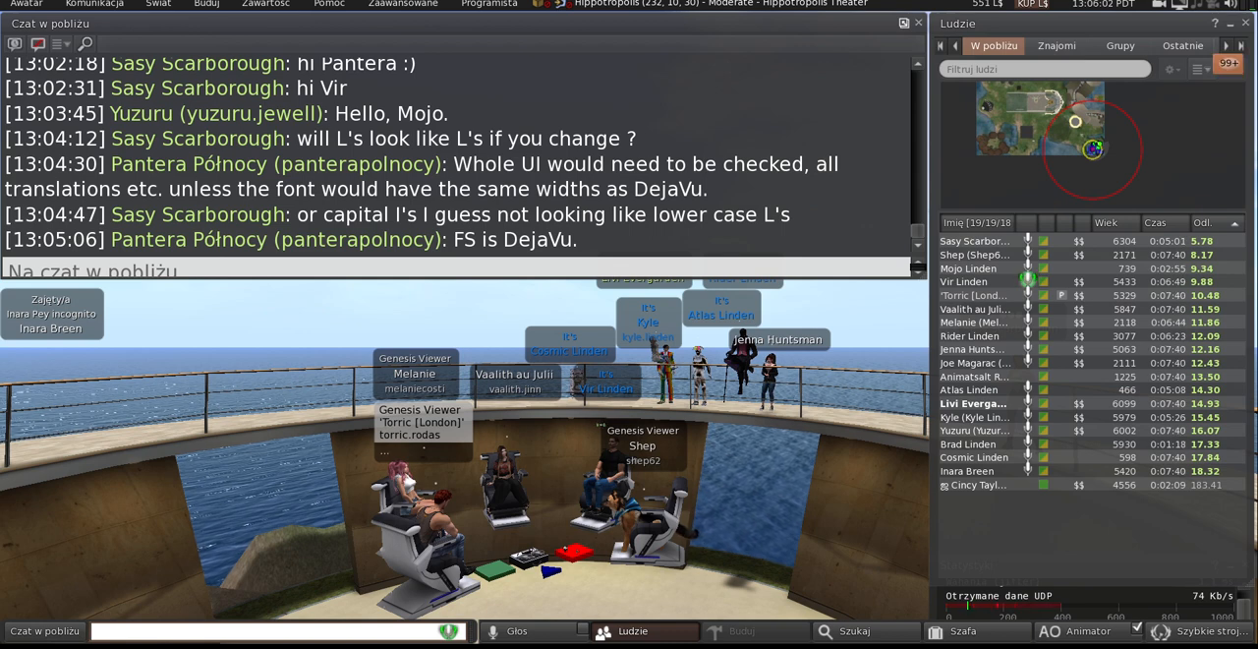
pyautogui.write('There w')
# Step: Clear the stray draft text from the chat entry bar
pyautogui.hotkey('ctrl', 'a')
pyautogui.write('SAe')
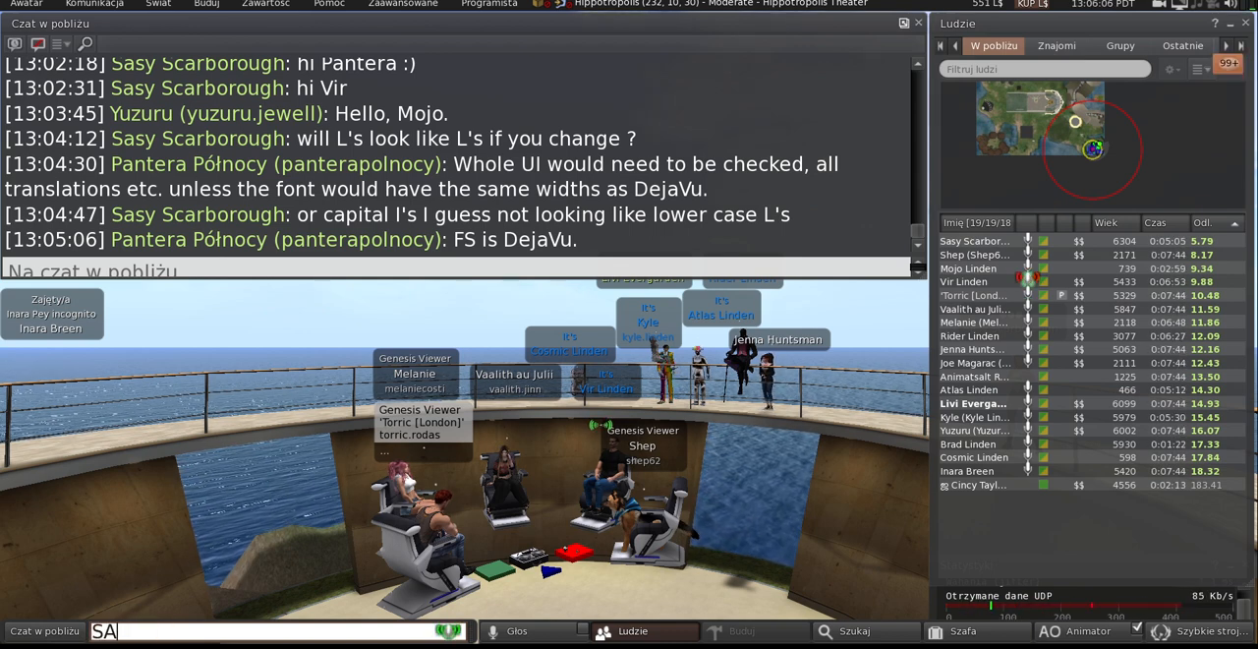
pyautogui.press('BackSpace')
pyautogui.press('BackSpace')
pyautogui.press('BackSpace')
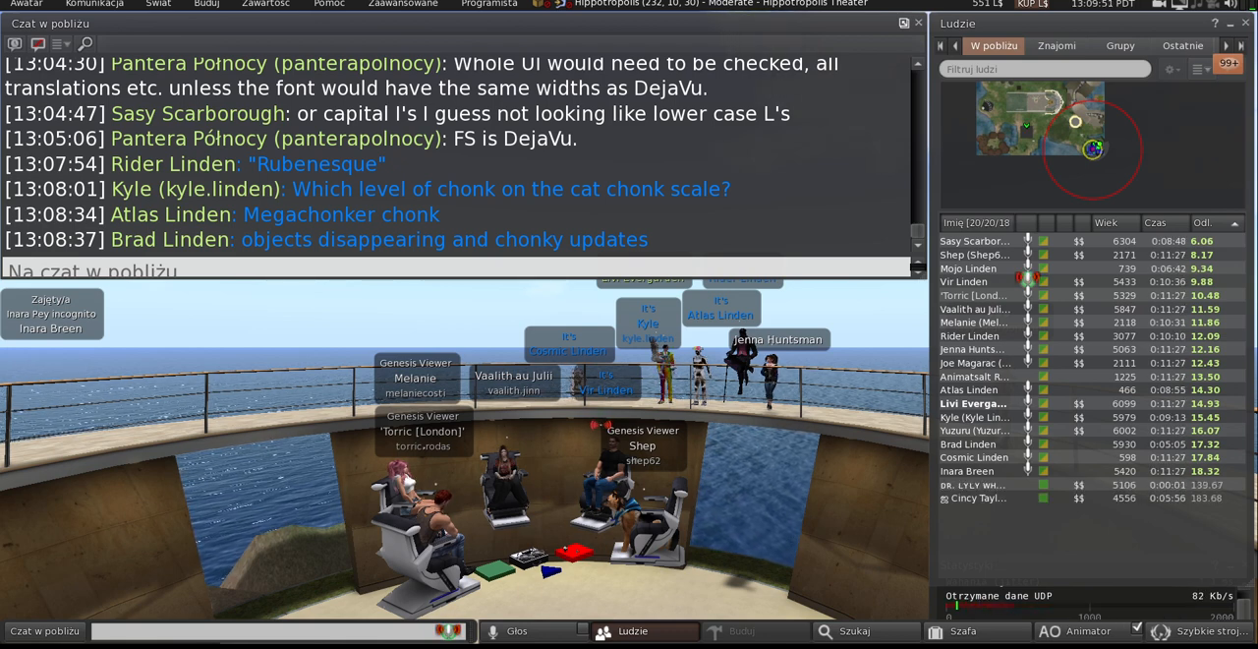
# Step: Draft the message about undecided 32-bit support and limited Havok options, correcting typos
pyautogui.press('Return')
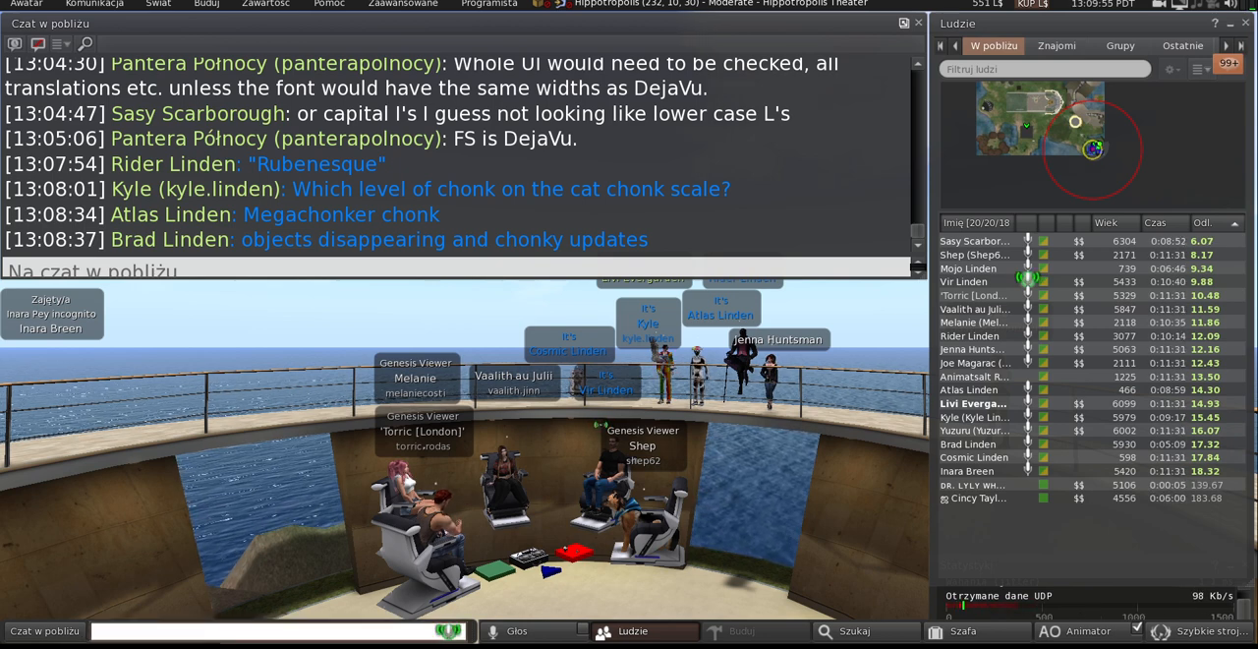
pyautogui.write('FS pol')
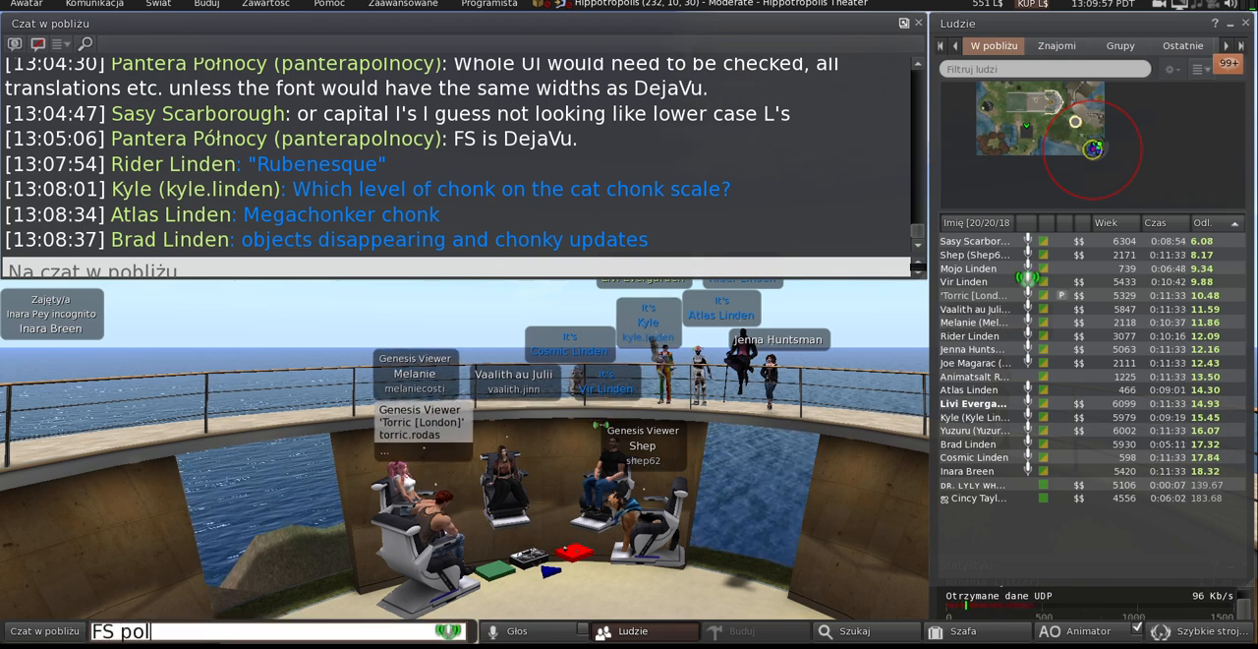
pyautogui.press('BackSpace')
pyautogui.press('BackSpace')
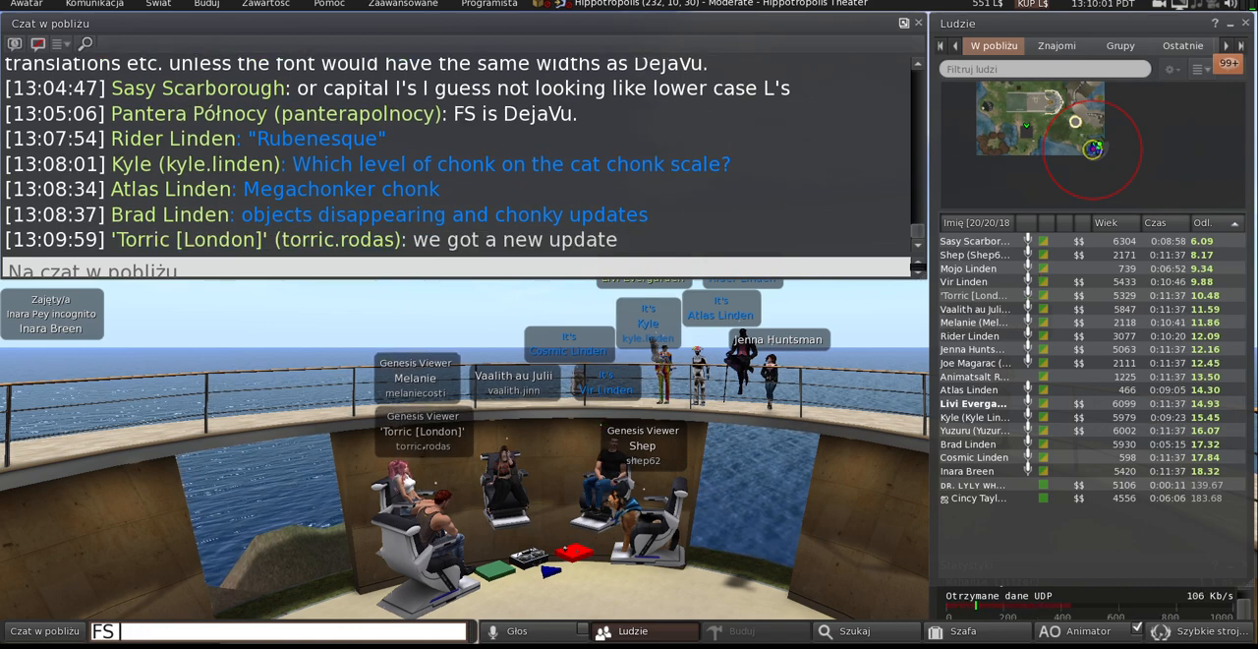
pyautogui.write('isgo')
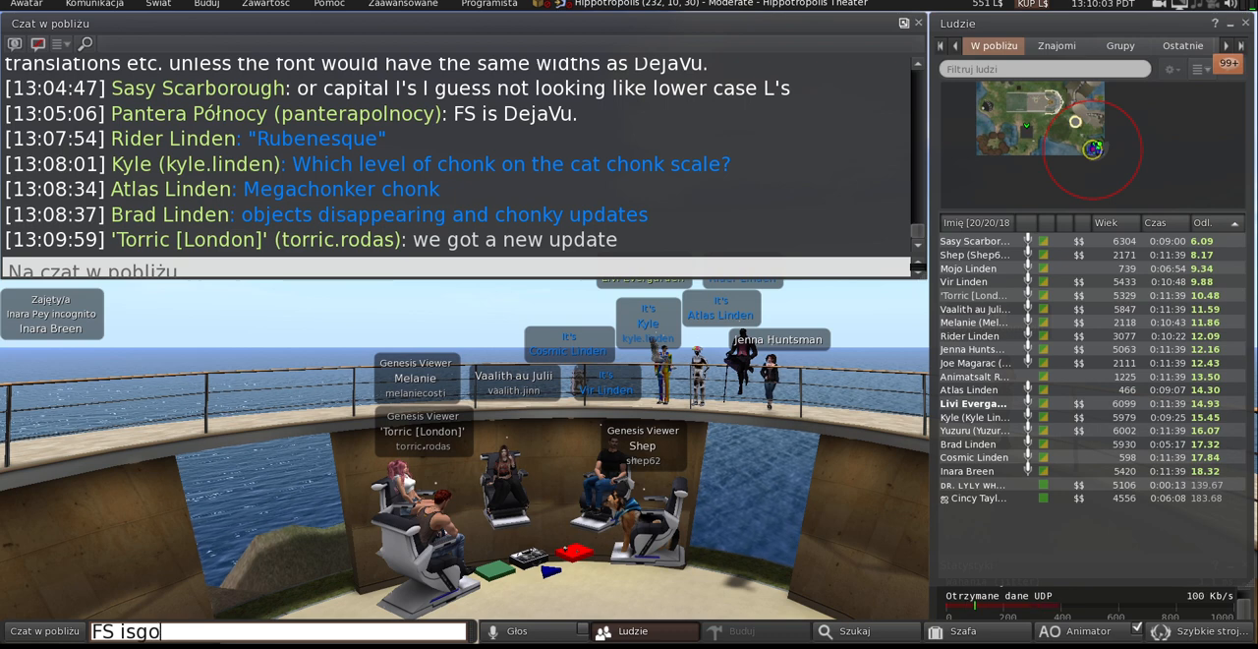
pyautogui.press('BackSpace')
pyautogui.press('BackSpace')
pyautogui.write('going to decide t')
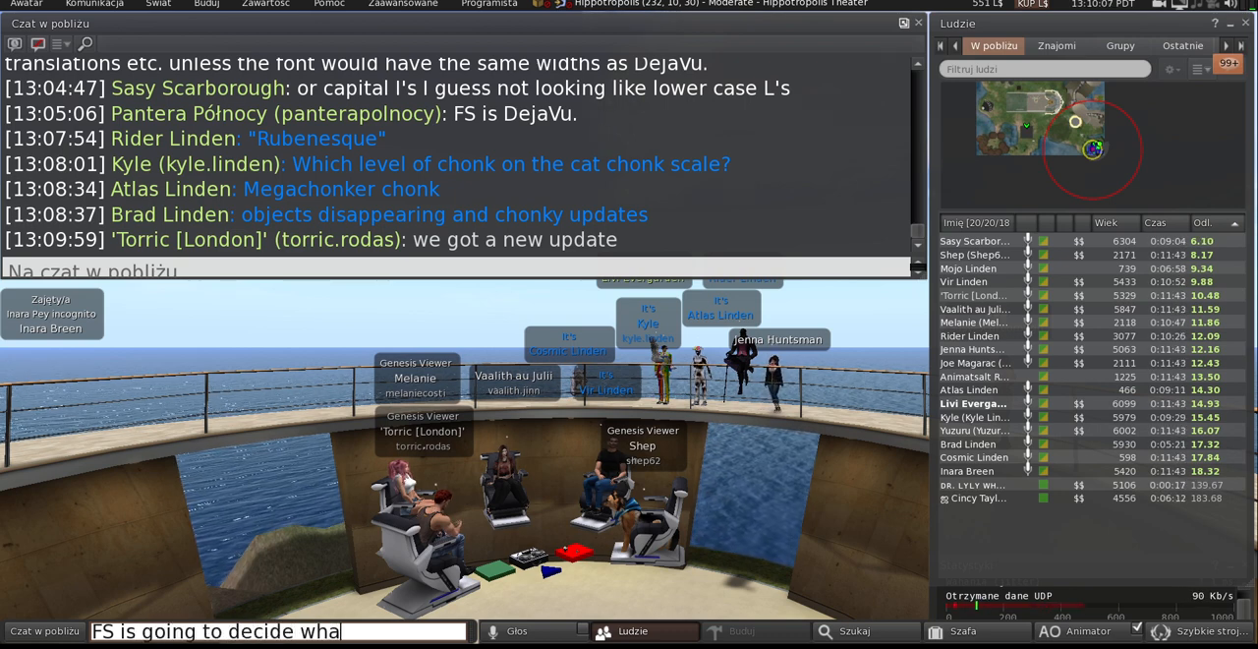
pyautogui.write('t t')
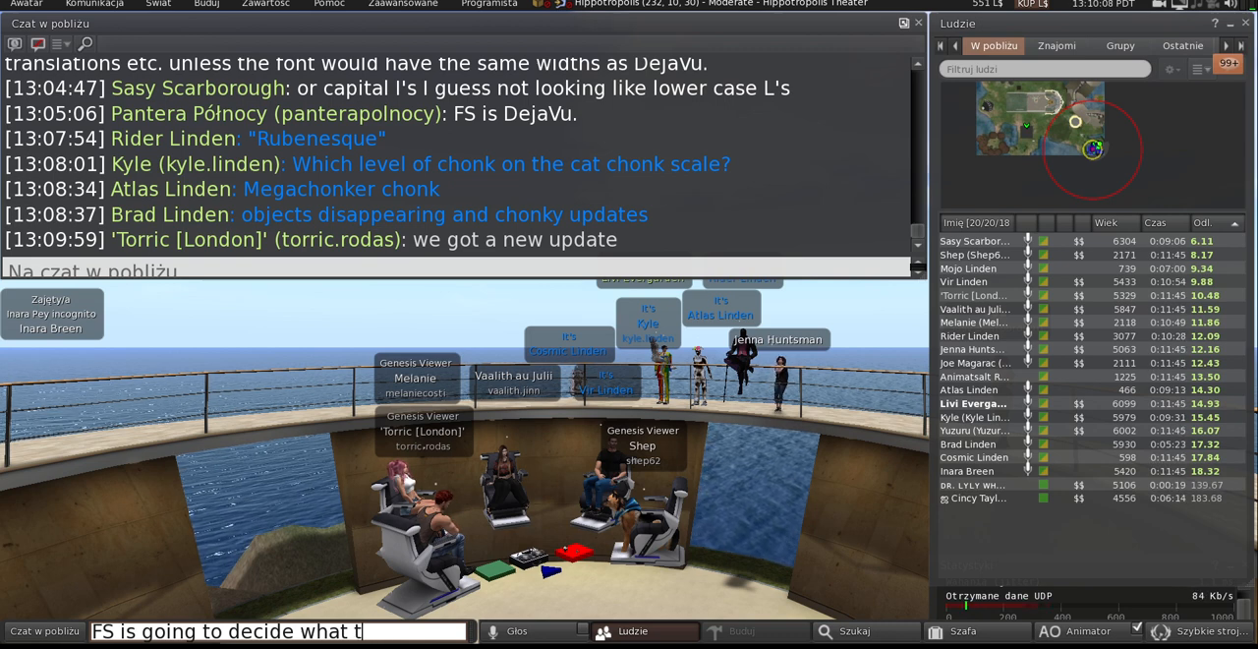
pyautogui.write('o do with "ki')
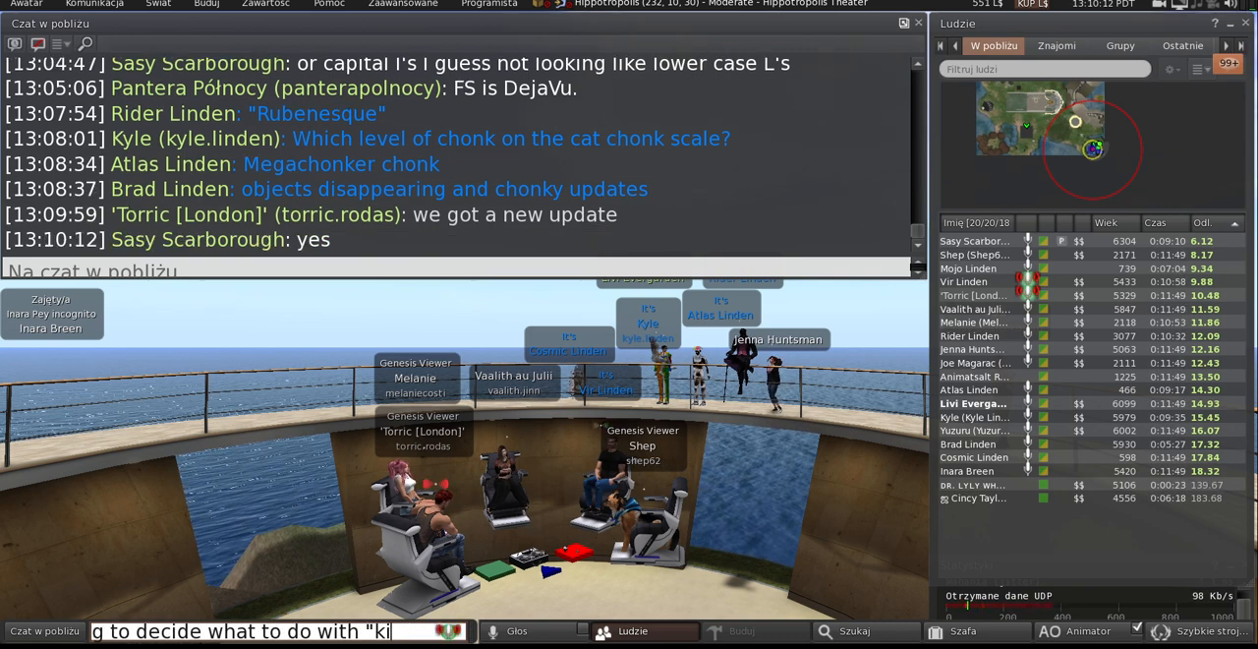
pyautogui.write('lling the 32 bit" sti')
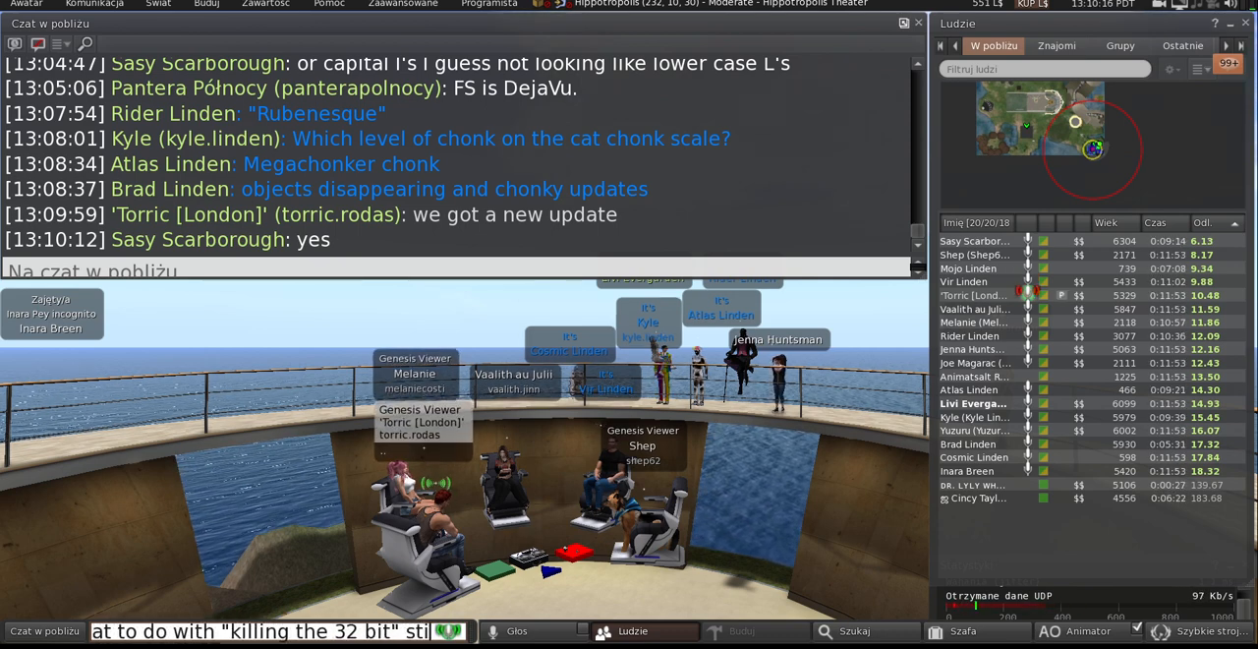
pyautogui.write('ll, but since Havok library ')
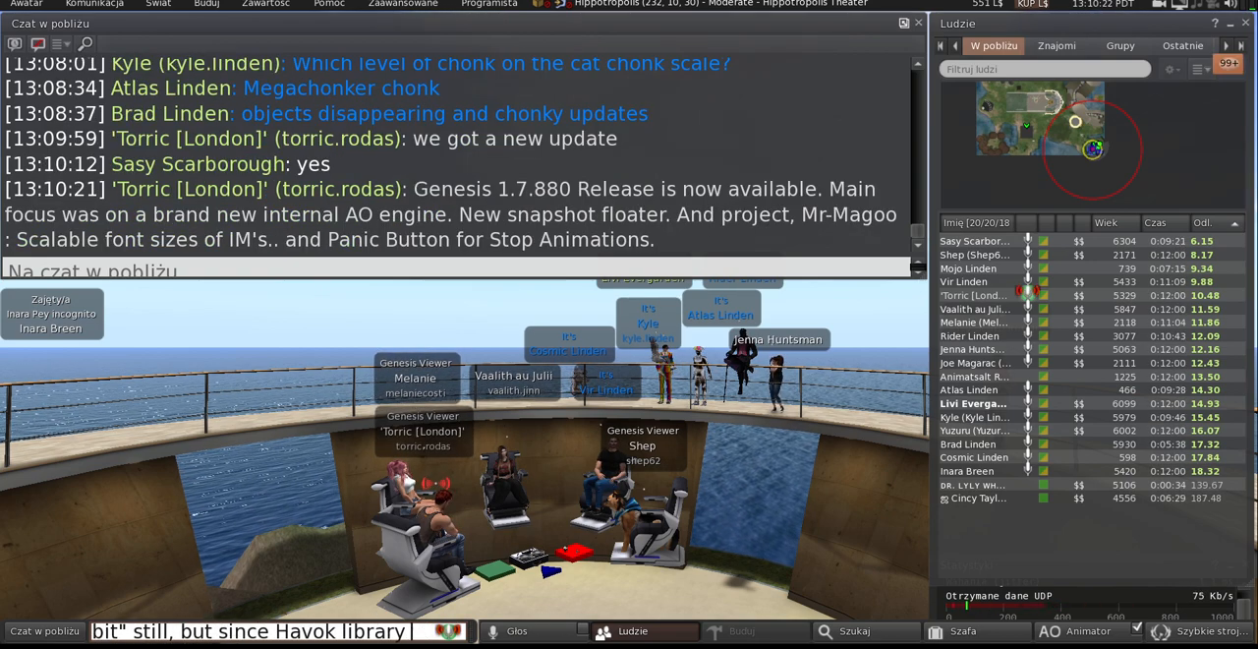
pyautogui.write('will stop to be')
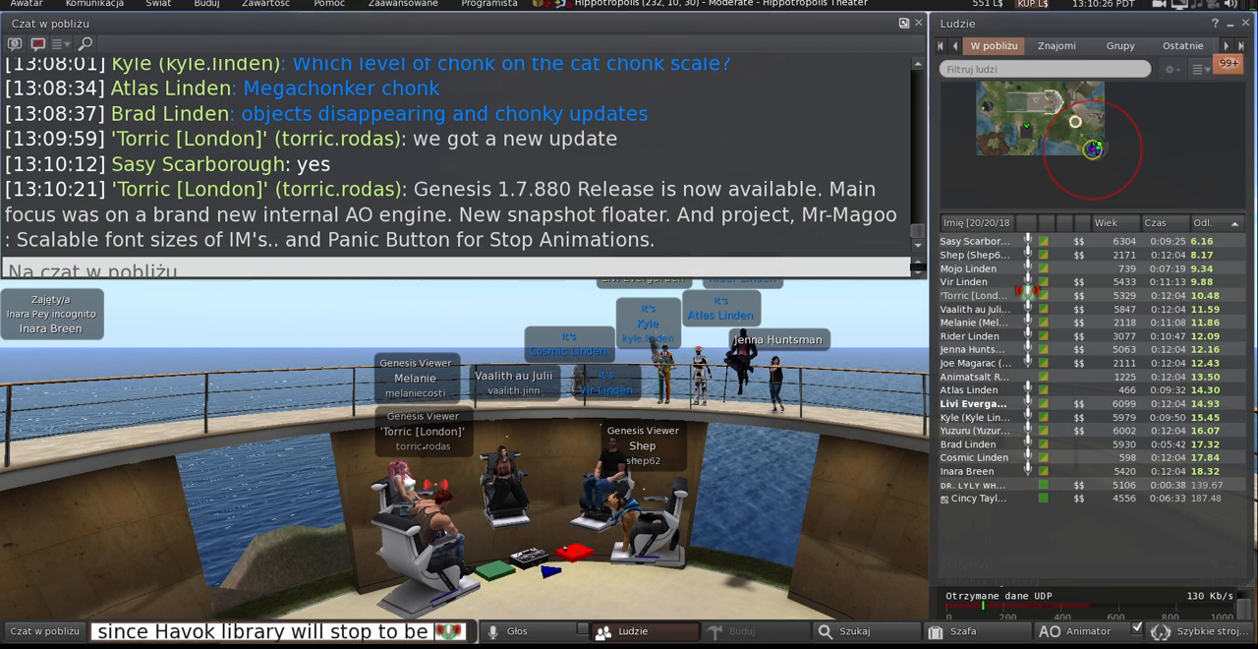
pyautogui.write(' d')
pyautogui.write('vered for 32 bits options for SL')
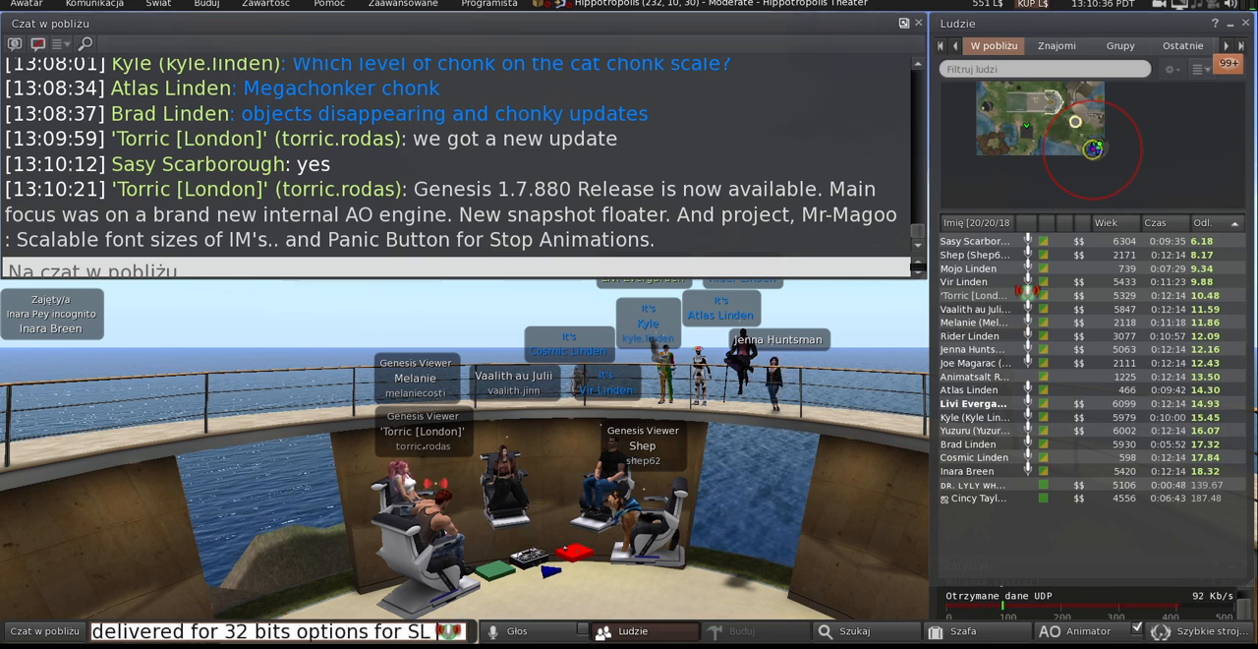
pyautogui.write(' grid are pretty limited. TBD')
pyautogui.write(' still, however.')
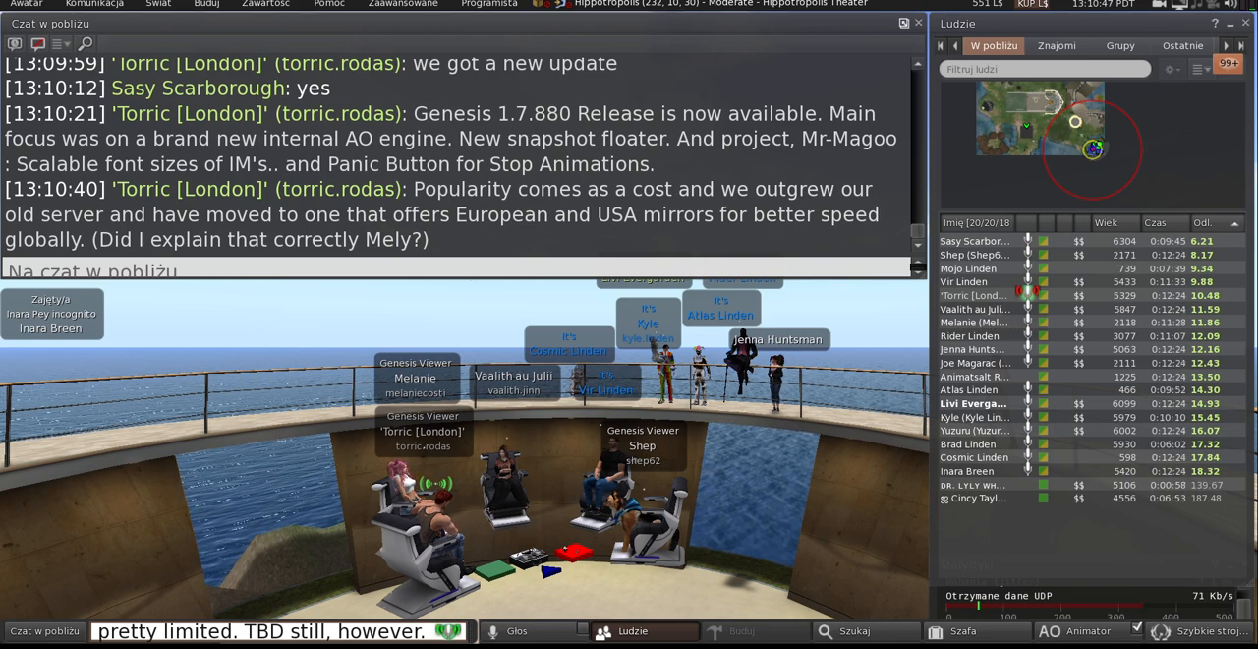
# Step: Send the drafted 32-bit support message to nearby chat
pyautogui.press('Return')
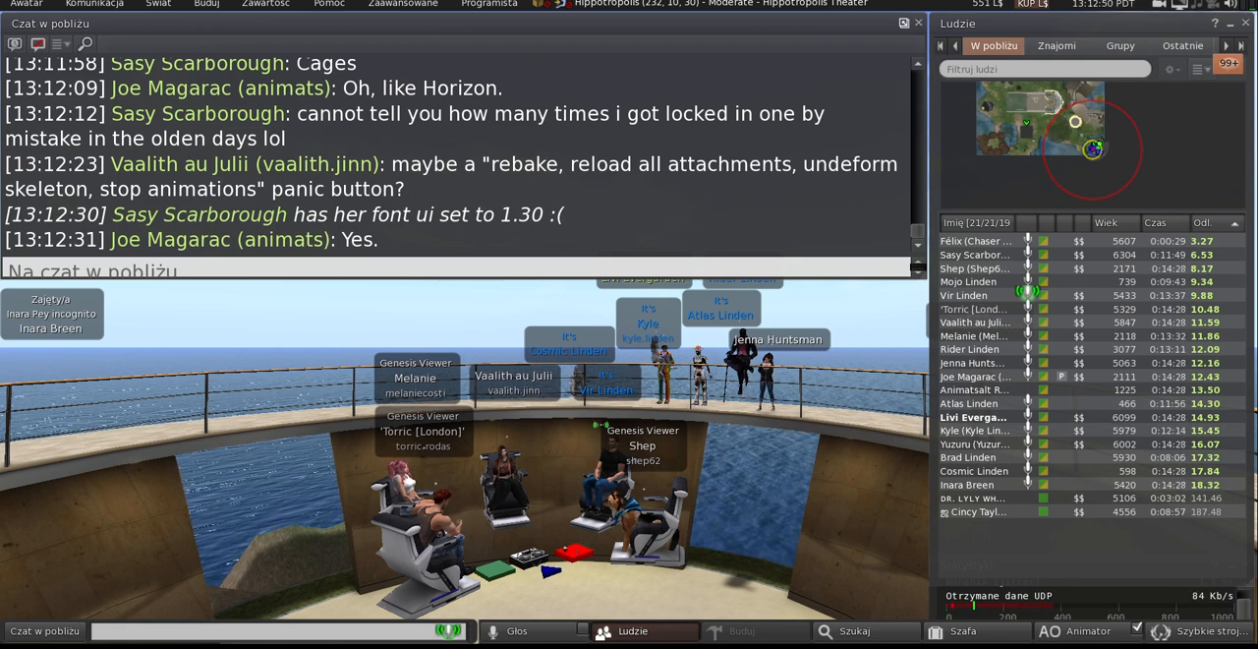
pyautogui.click(1160, 4)
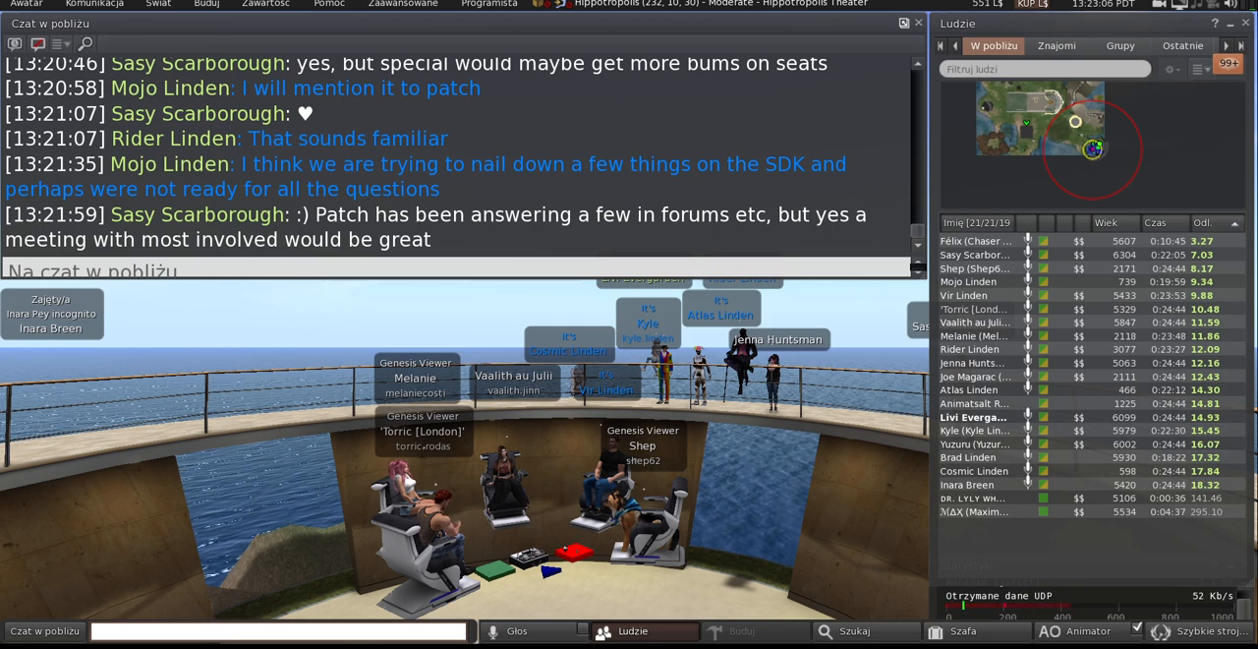
pyautogui.write('FS is cooking an RC')
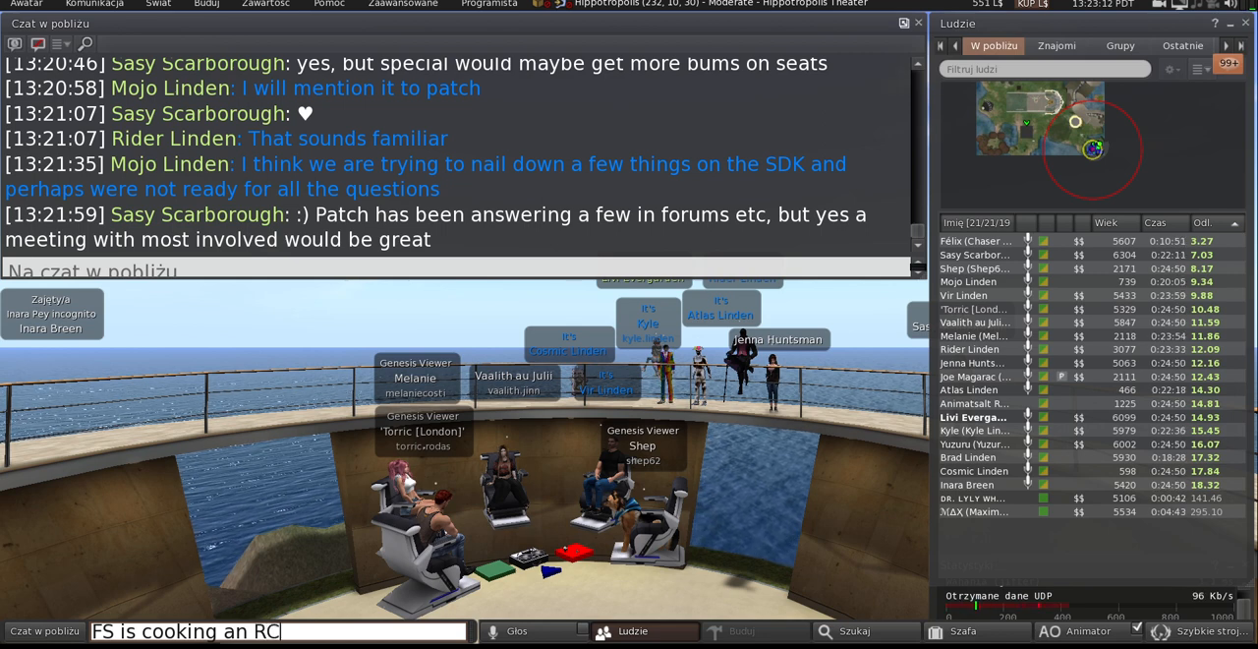
pyautogui.write('.')
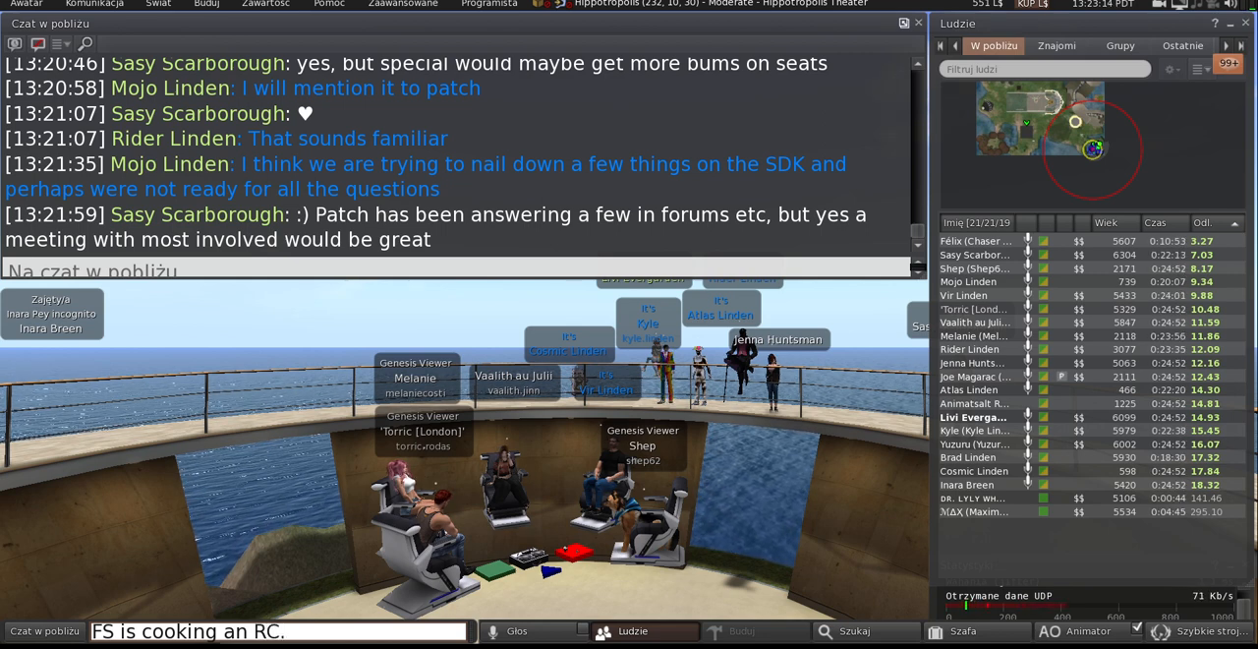
# Step: Tidy the wording of "FS is cooking a RC." and post it to nearby chat
pyautogui.press('BackSpace')
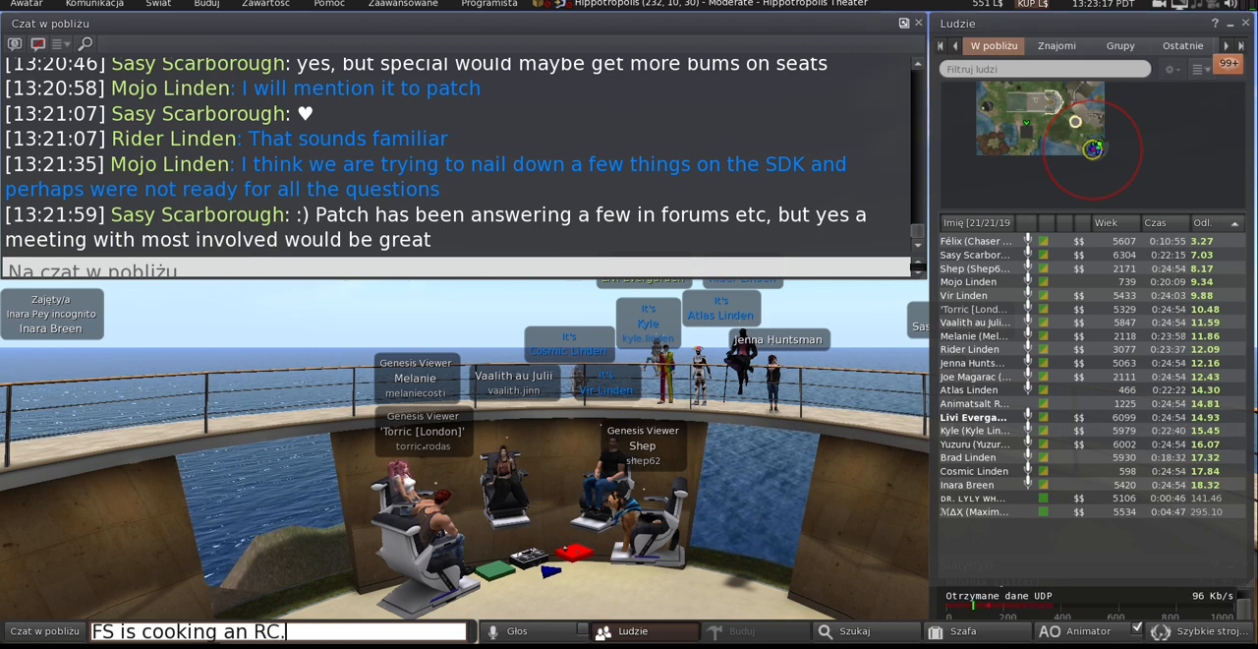
pyautogui.press('Home')
pyautogui.write('Upd')
pyautogui.press('BackSpace')
pyautogui.press('BackSpace')
pyautogui.press('BackSpace')
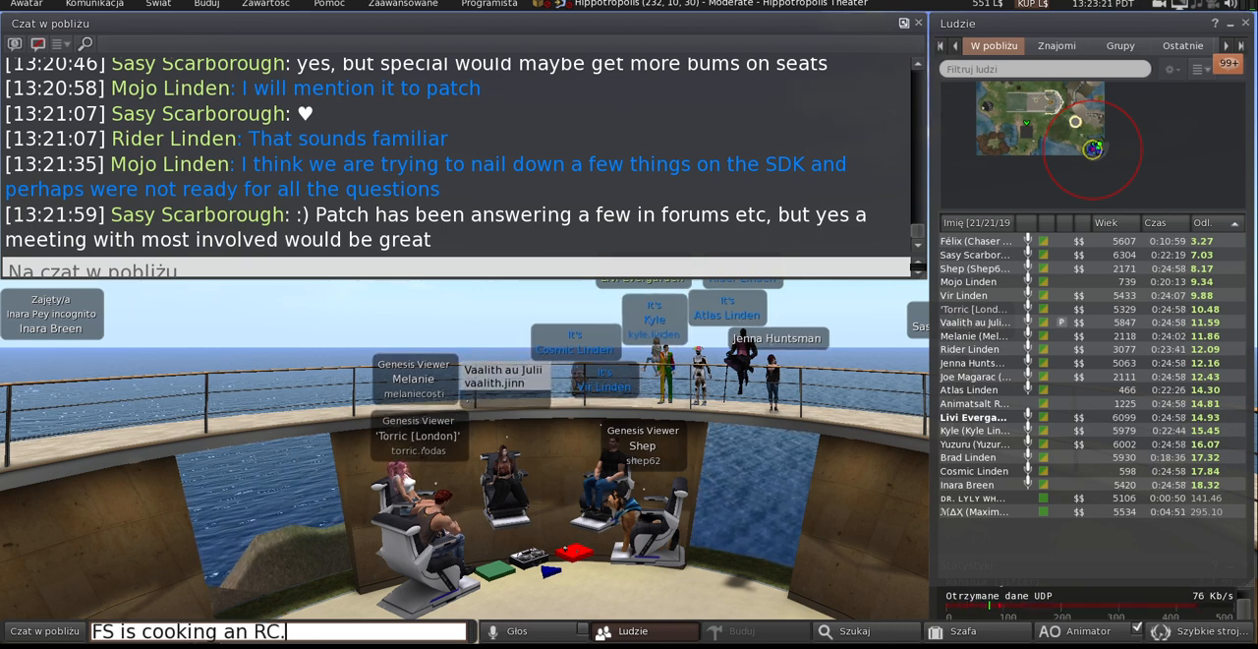
pyautogui.press('End')
pyautogui.press('Left')
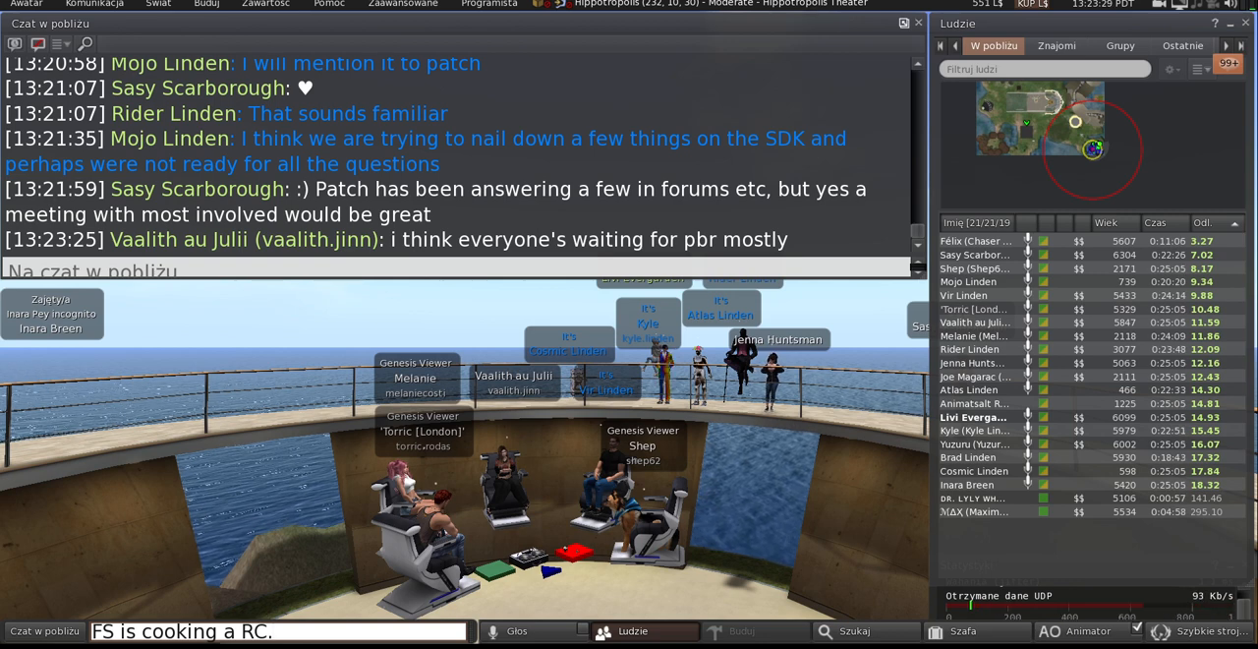
pyautogui.press('Return')
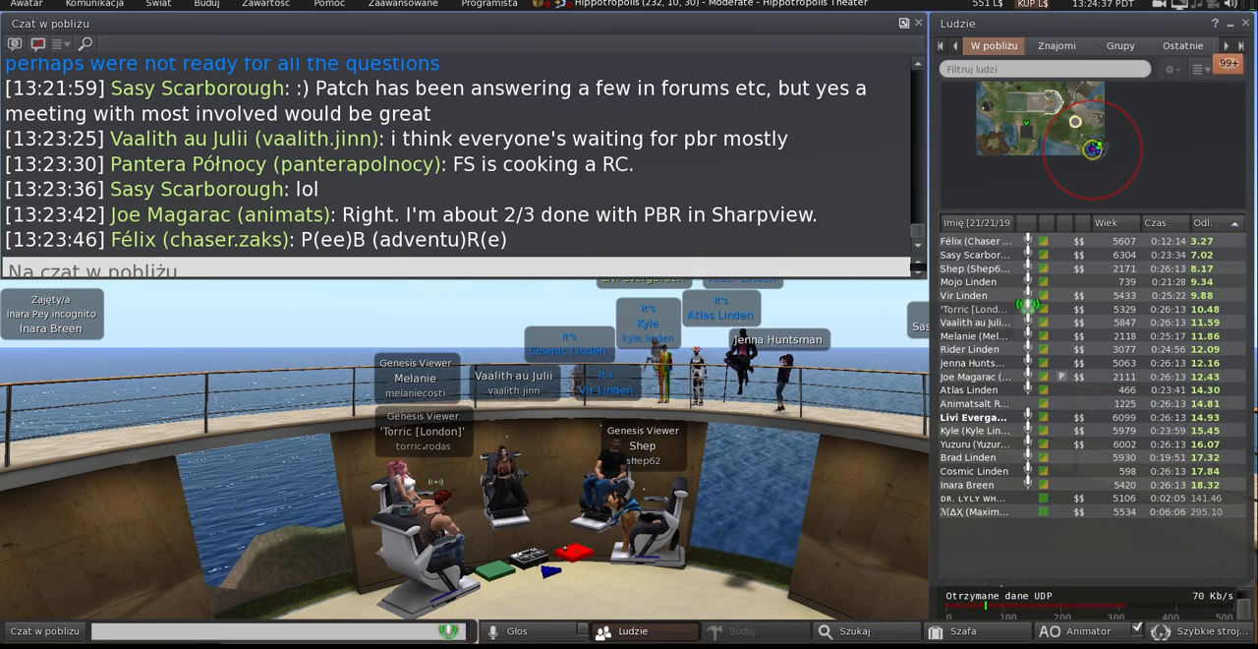
# Step: Post the reply "Yes, it's handled on FS server." to nearby chat
pyautogui.press('Return')
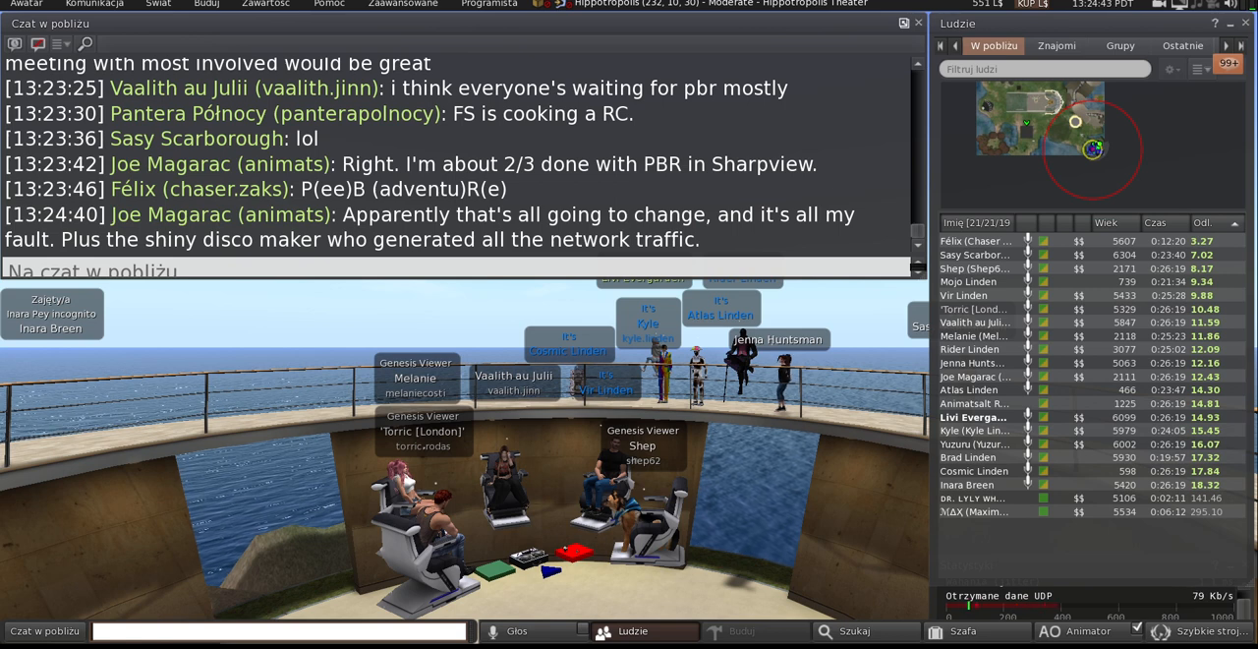
pyautogui.write('Yes, it')
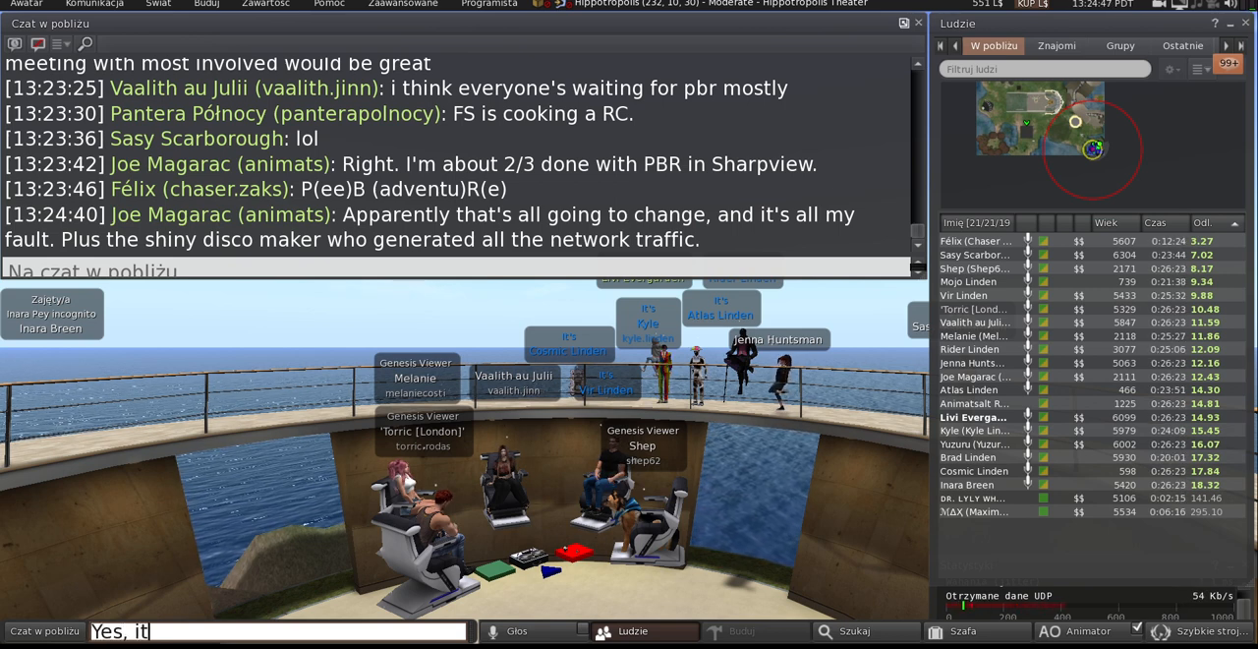
pyautogui.write("'s handled on FS server.")
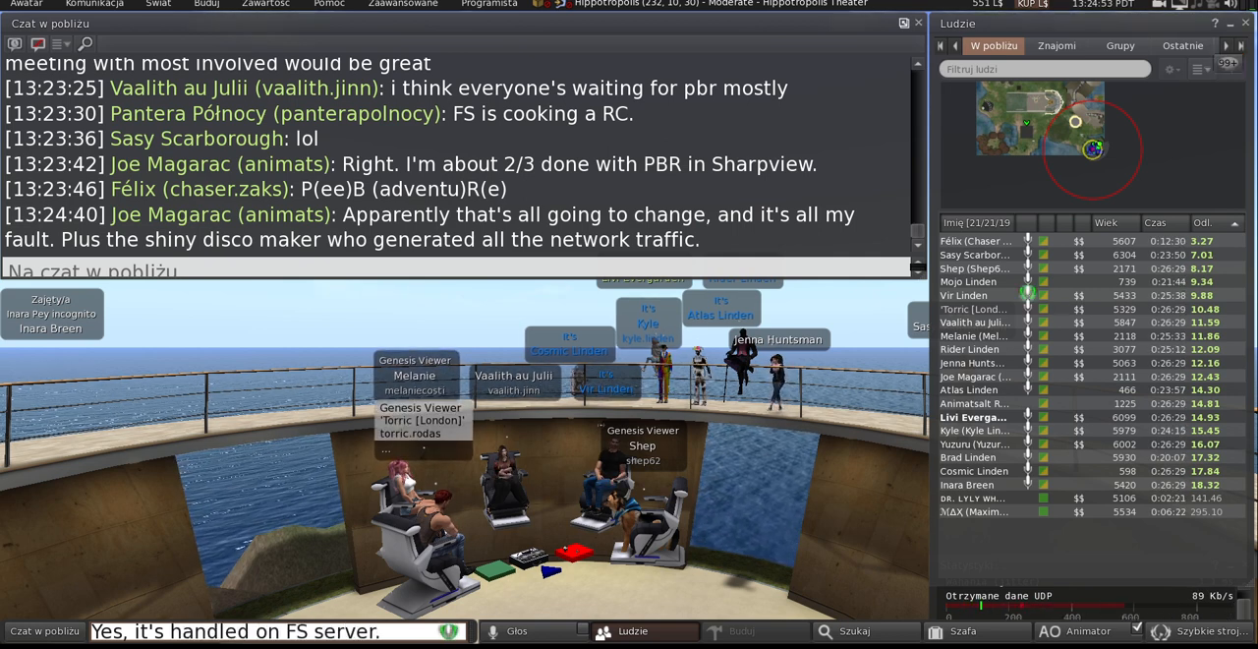
pyautogui.press('Return')
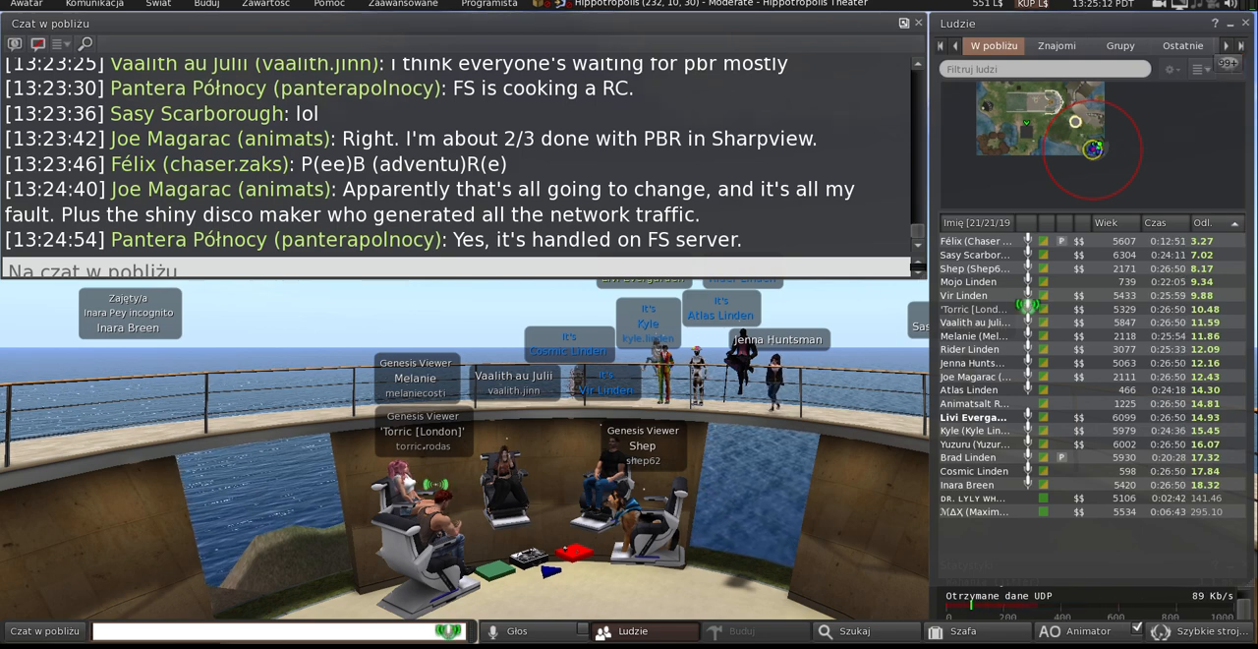
pyautogui.write('No expiranti')
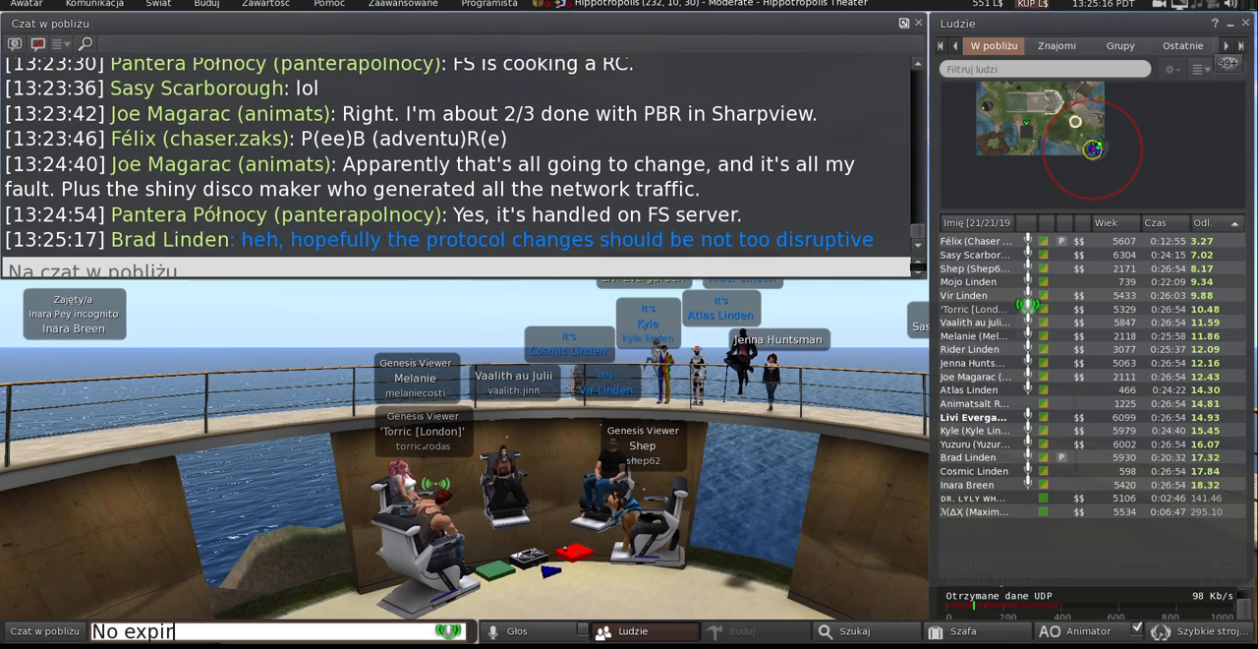
pyautogui.write('on ')
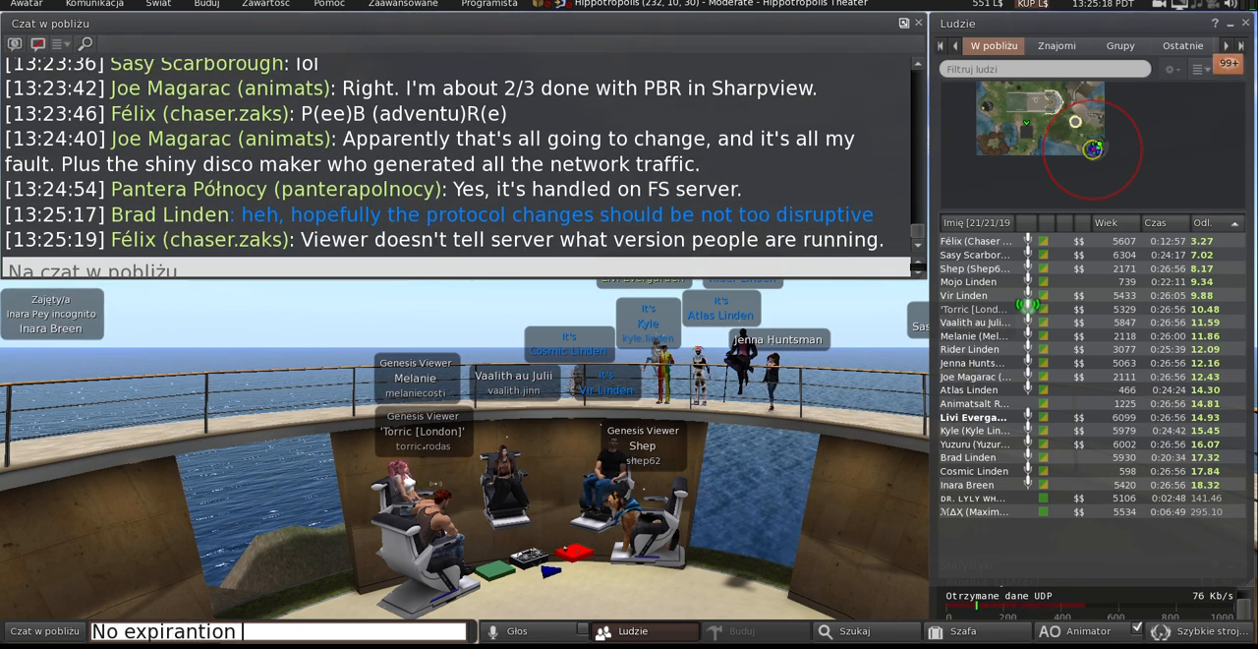
pyautogui.write('dates.')
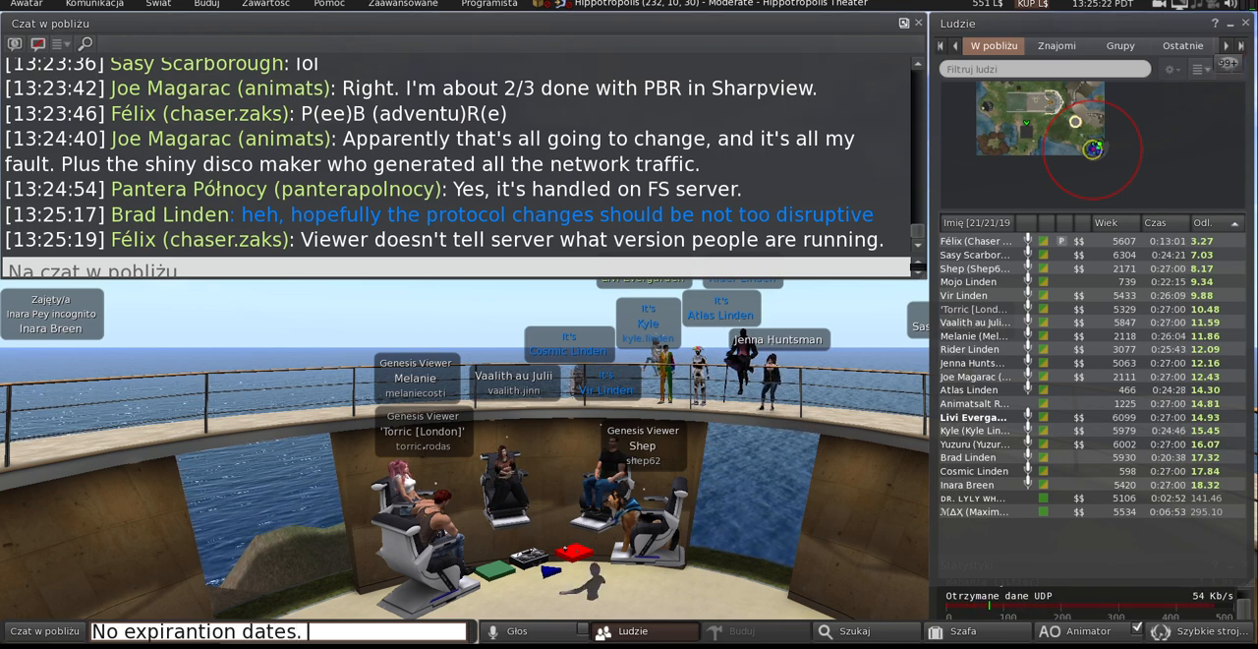
# Step: Post "No expirantion dates." and then "What Felix said." to nearby chat
pyautogui.press('Return')
pyautogui.write('What Felix said.')
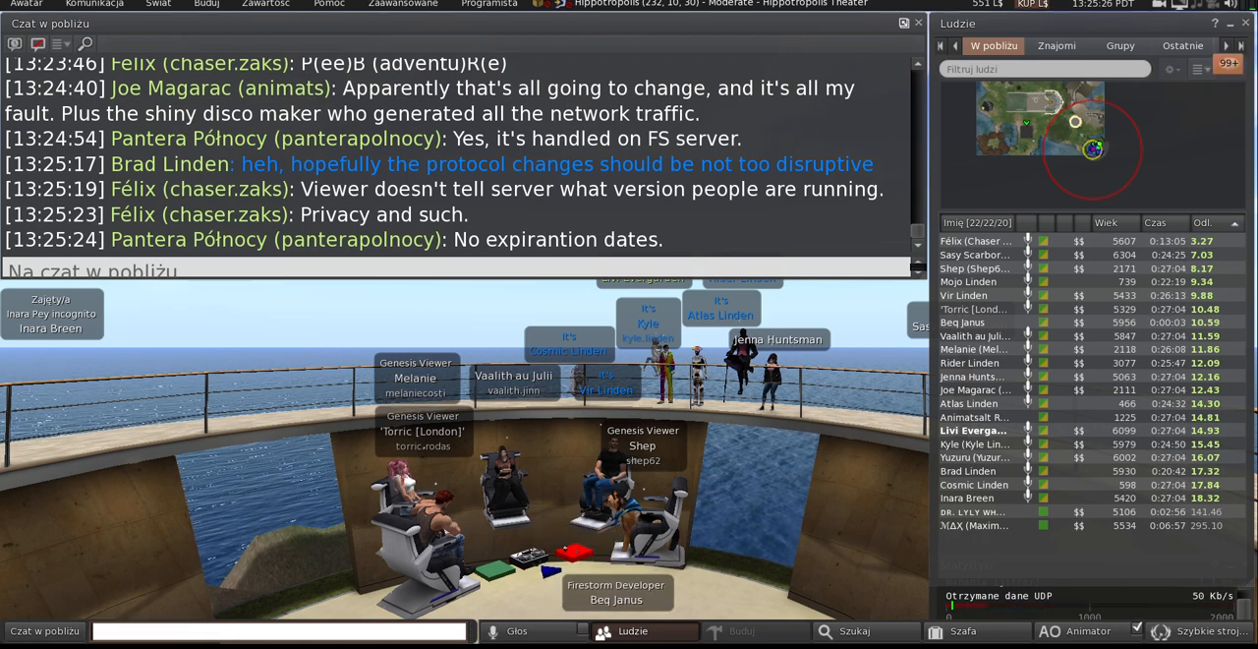
pyautogui.press('Return')
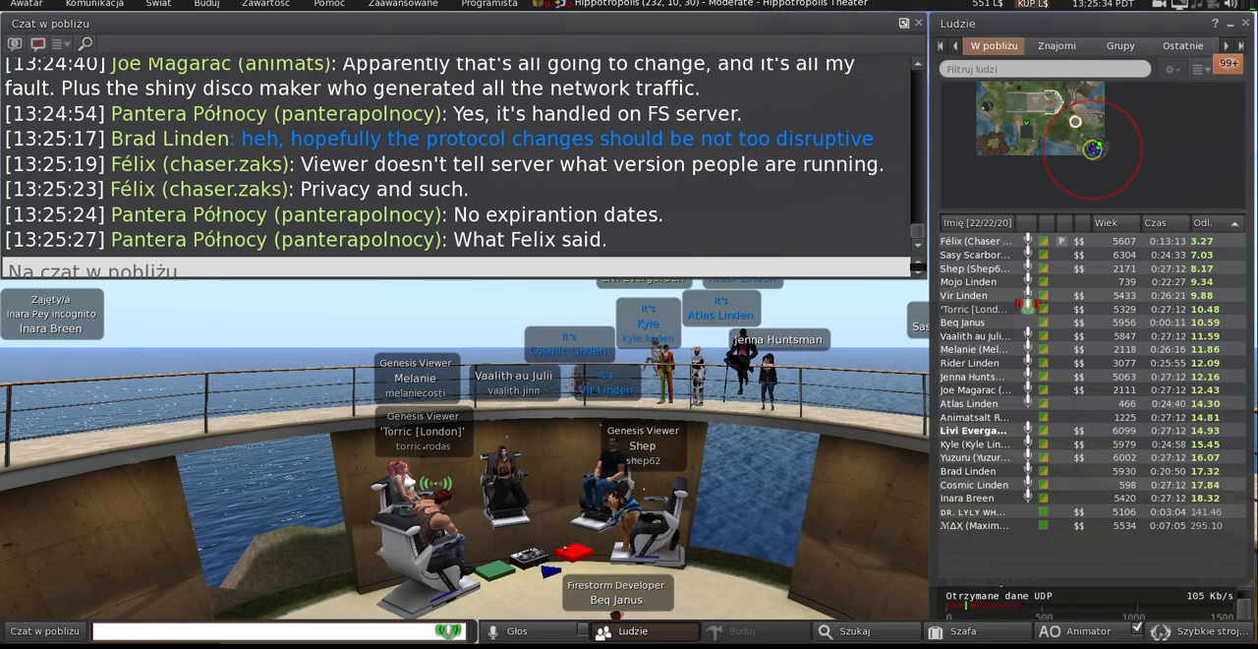
pyautogui.write('Viewer ')
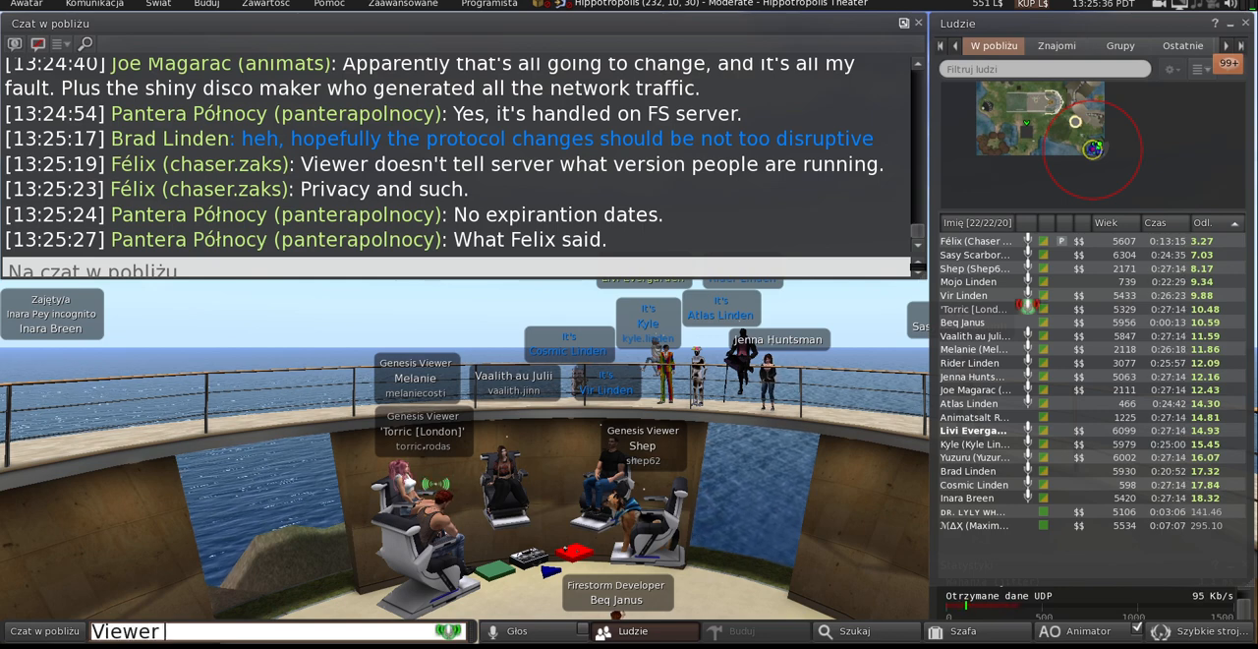
pyautogui.write('does get a l')
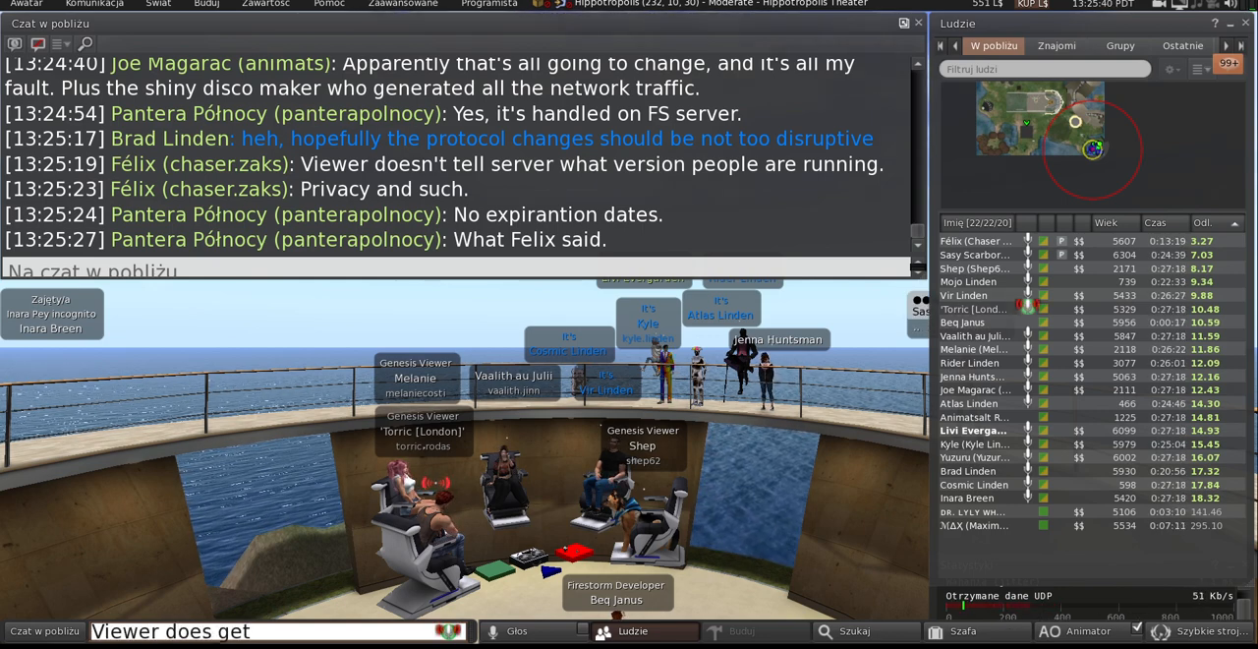
pyautogui.write('ist of b')
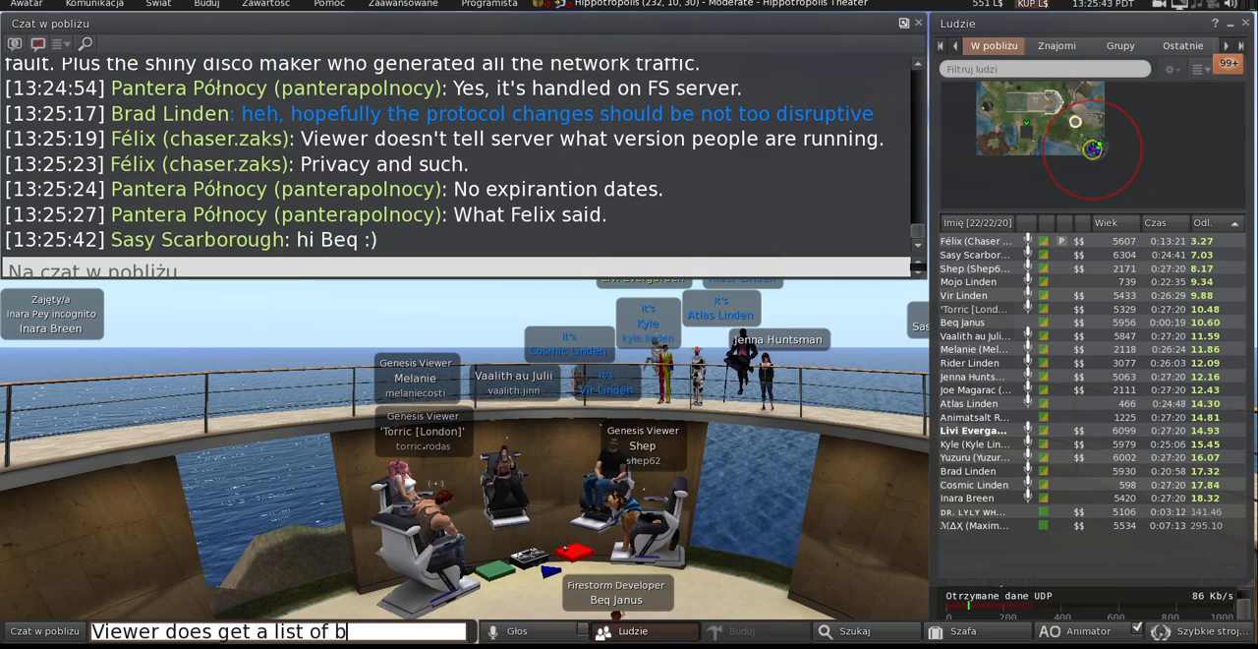
pyautogui.write('ld ')
pyautogui.write('viewers ')
pyautogui.write('from the server, not the ot')
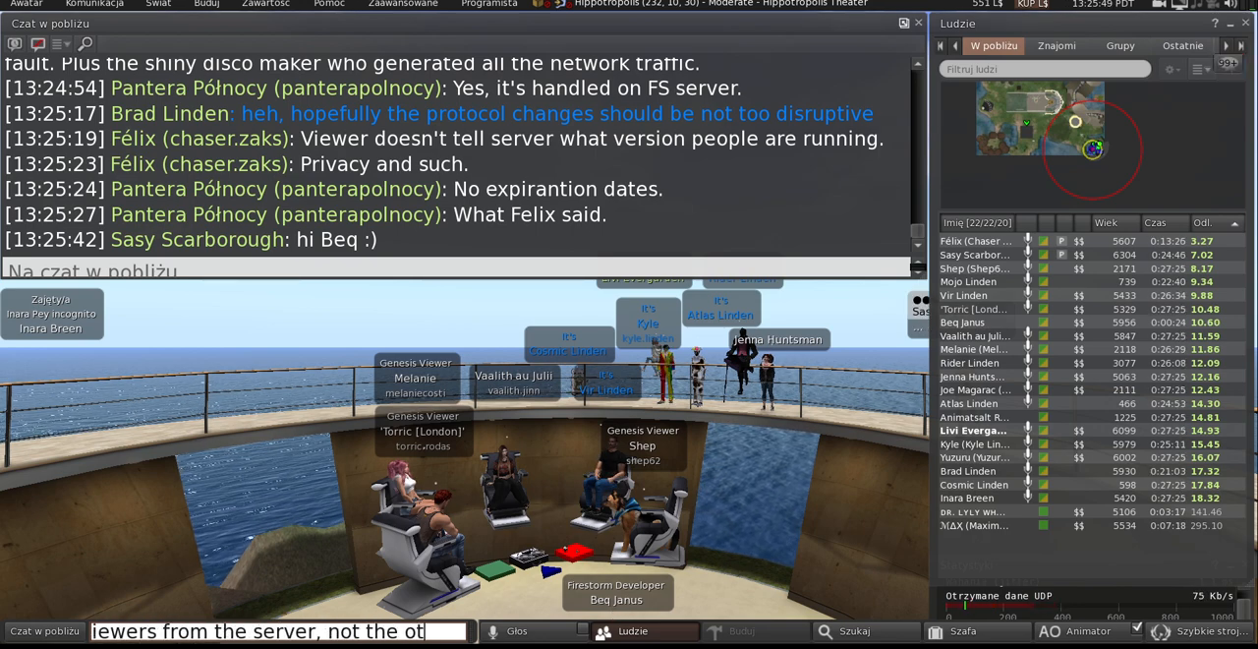
pyautogui.write('her way around.')
# Step: Post the message that the viewer gets the blocked-viewer list from the server, not the reverse
pyautogui.press('Return')
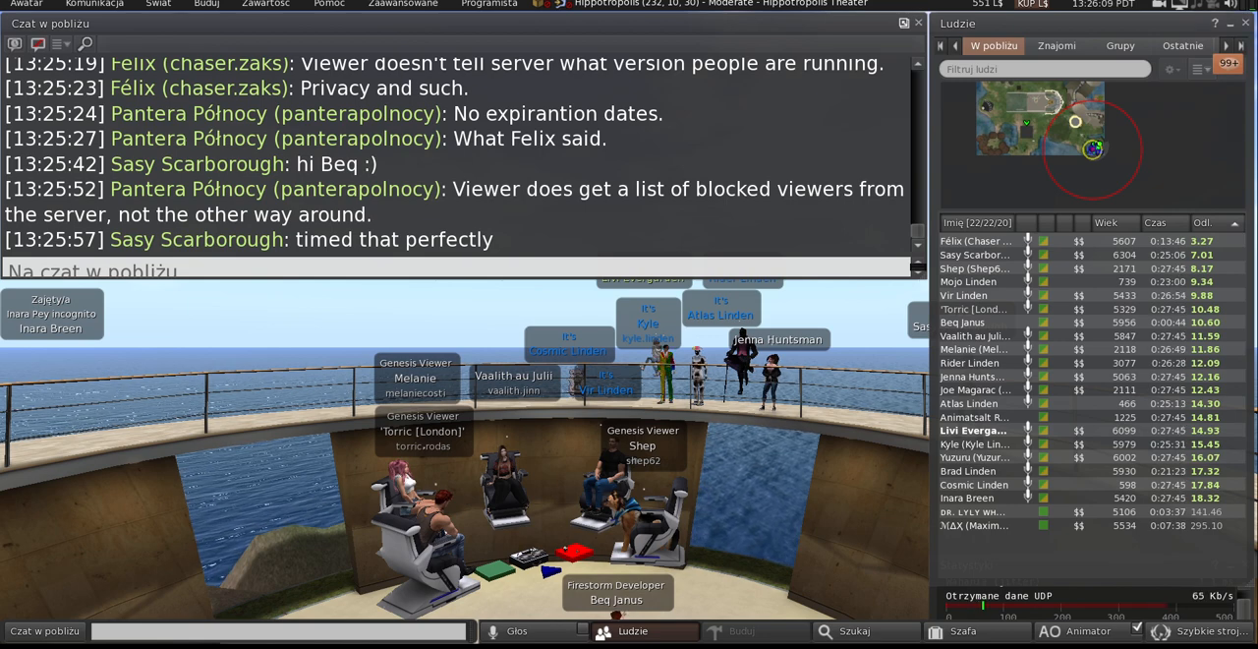
pyautogui.press('Return')
pyautogui.write('See')
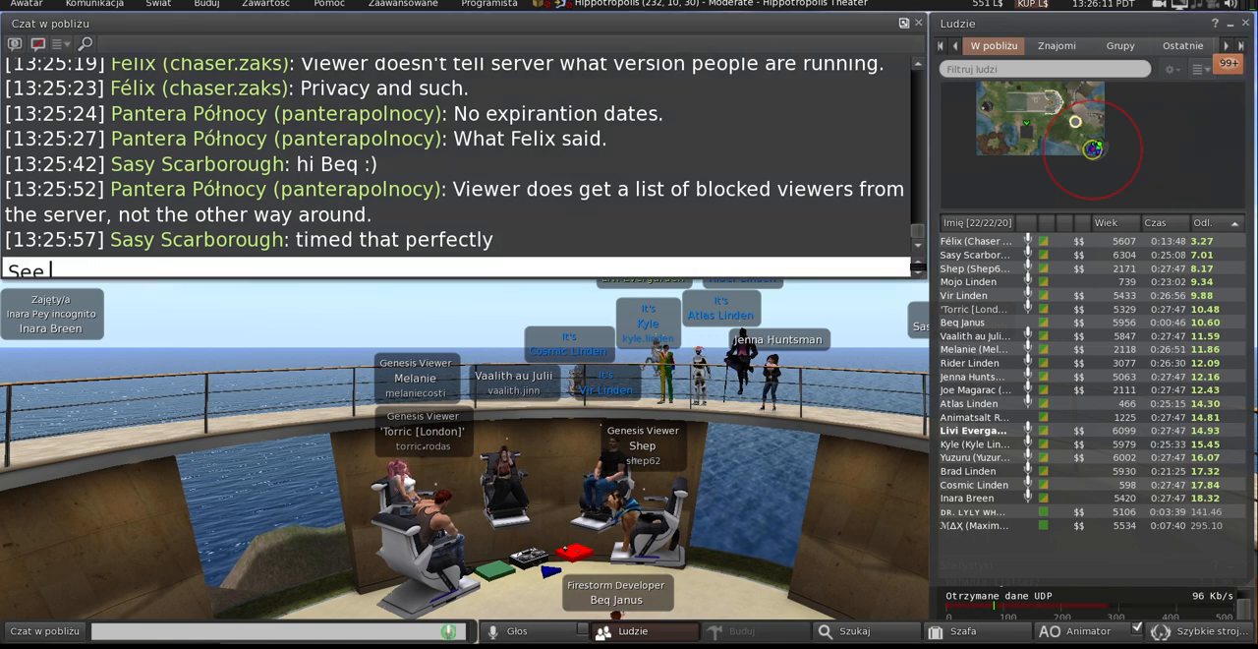
# Step: Post the pasted wiki link and the "Not really." reply to nearby chat
pyautogui.write('https://wiki.firestormviewer.org/fsdata_communications')
pyautogui.press('Return')
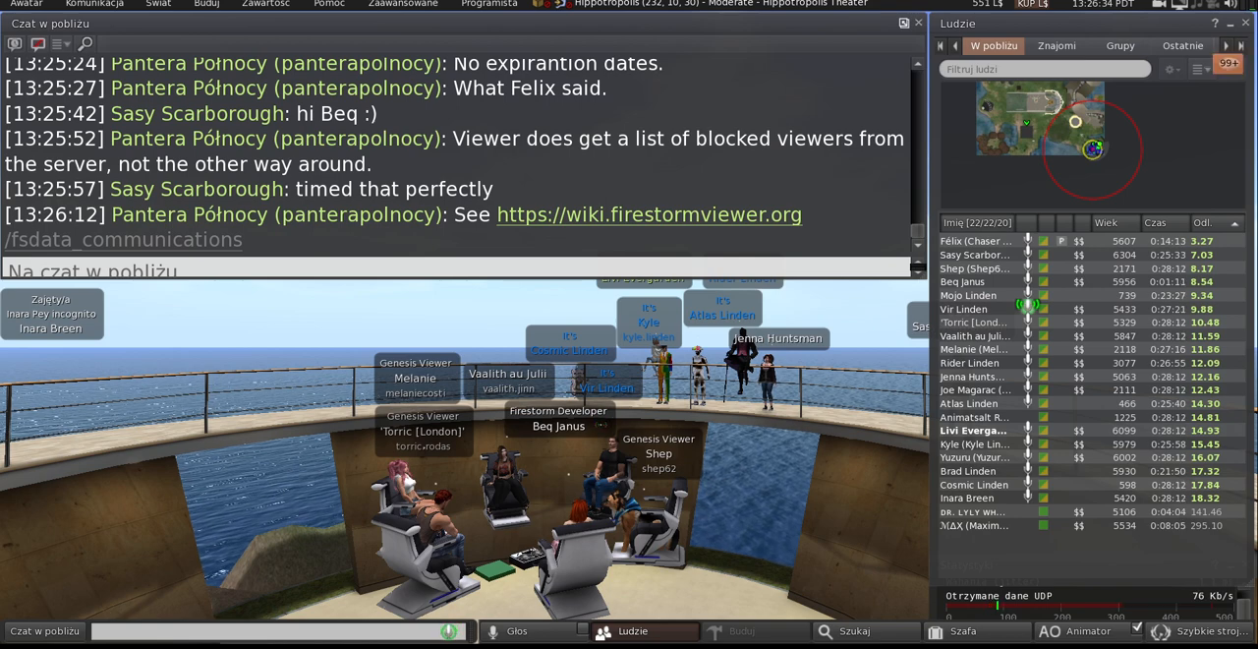
pyautogui.write('N')
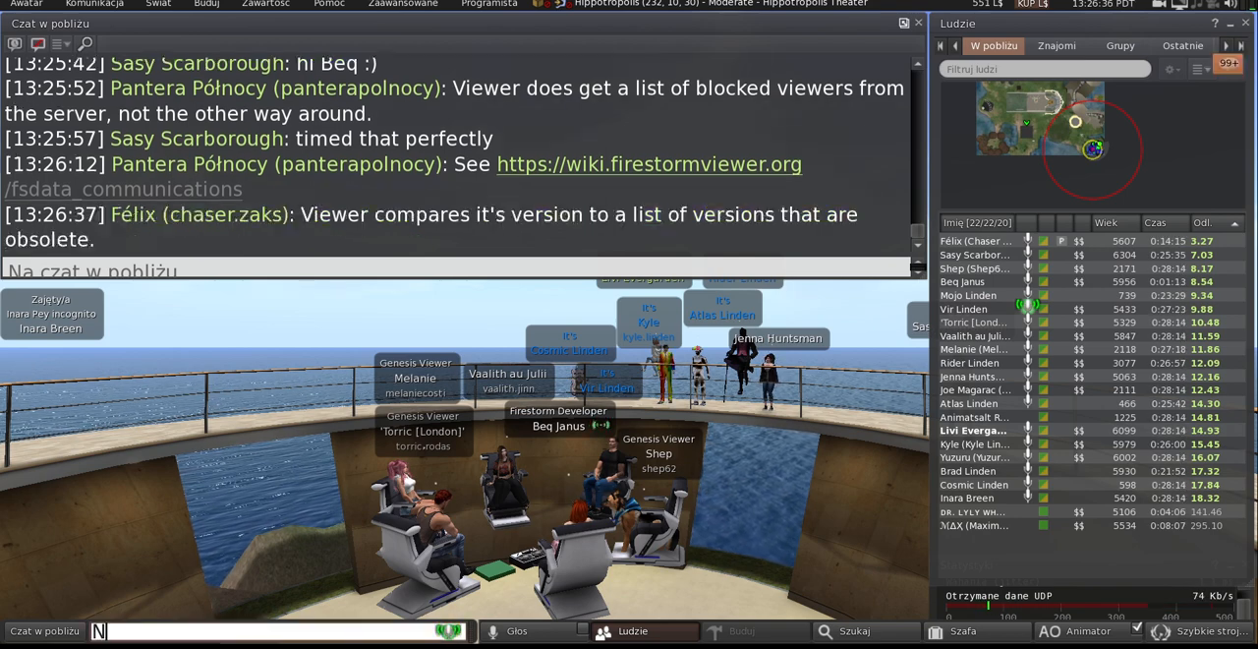
pyautogui.write('ot really.')
pyautogui.press('Return')
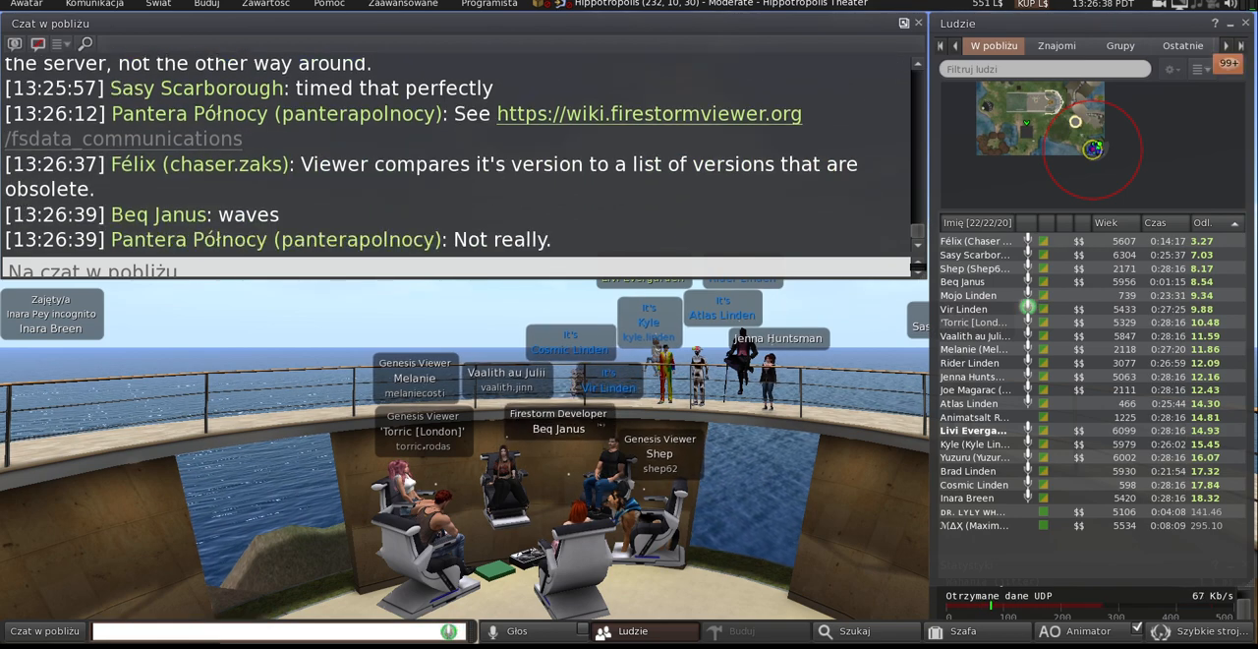
pyautogui.write('Viewe')
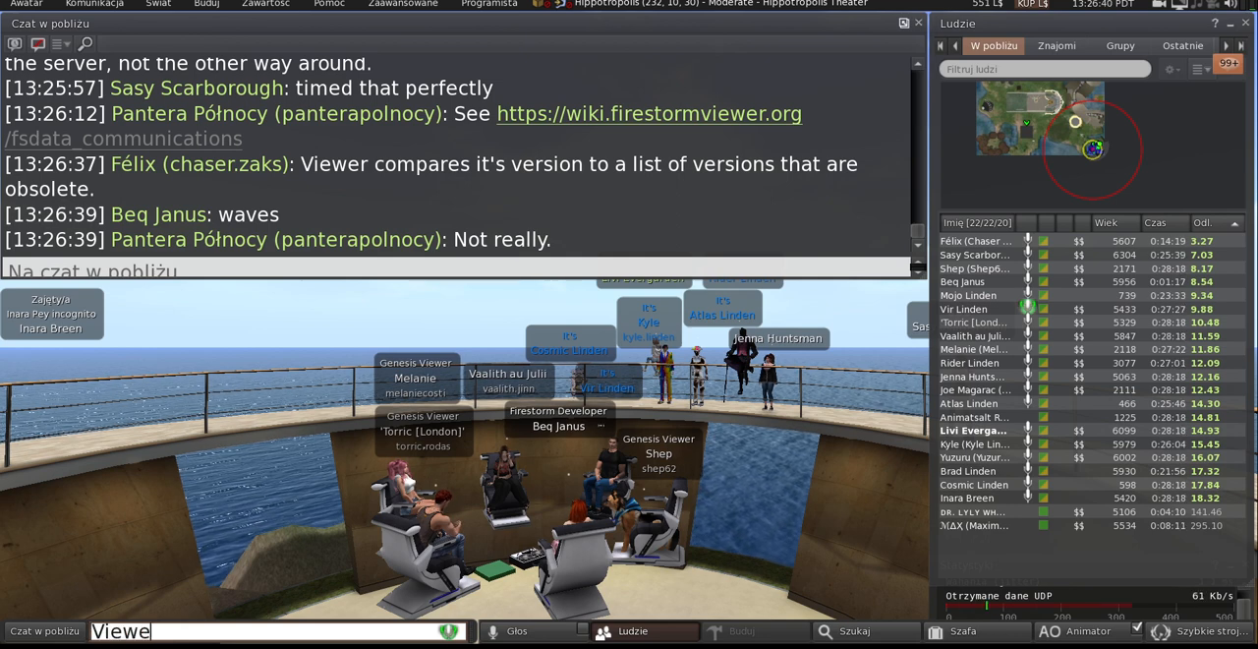
pyautogui.write('s server "h')
pyautogui.write(' getma a list of ')
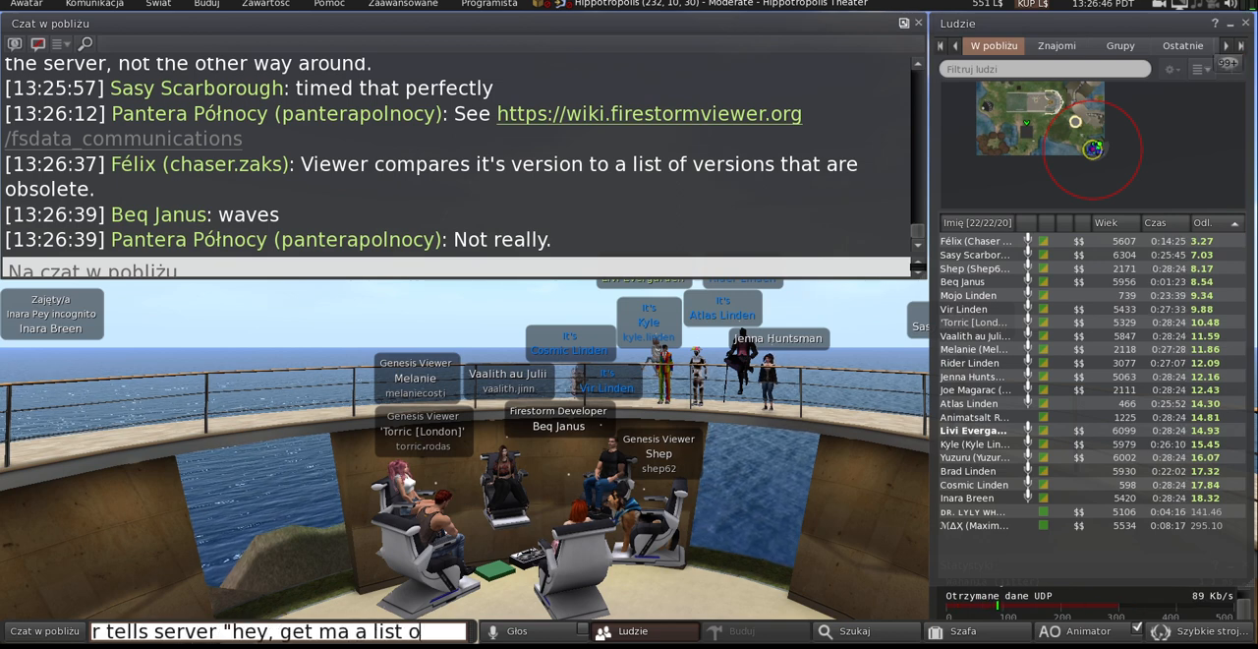
pyautogui.write('obsolete viewers".')
# Step: Post the messages about the obsolete-viewer list and the viewer deciding the block, plus the "log*" correction
pyautogui.press('Return')
pyautogui.write('And the viewer itself decideshould deny the block or not.')
pyautogui.press('Return')
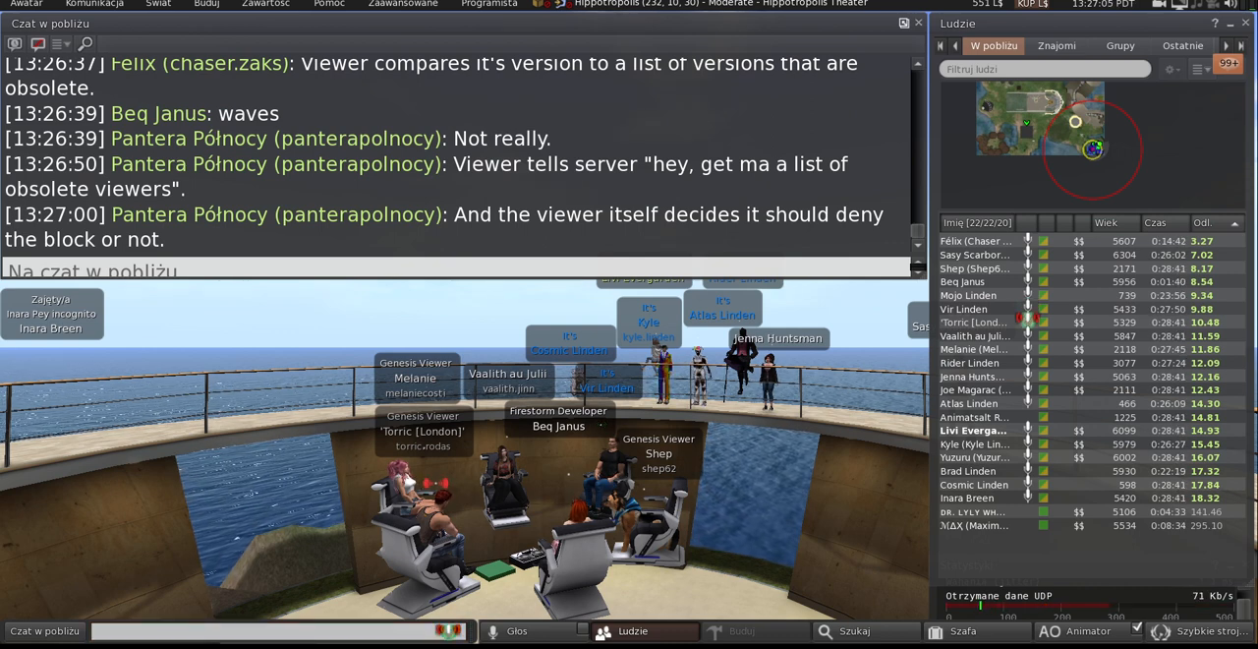
pyautogui.write('log*')
pyautogui.press('Return')
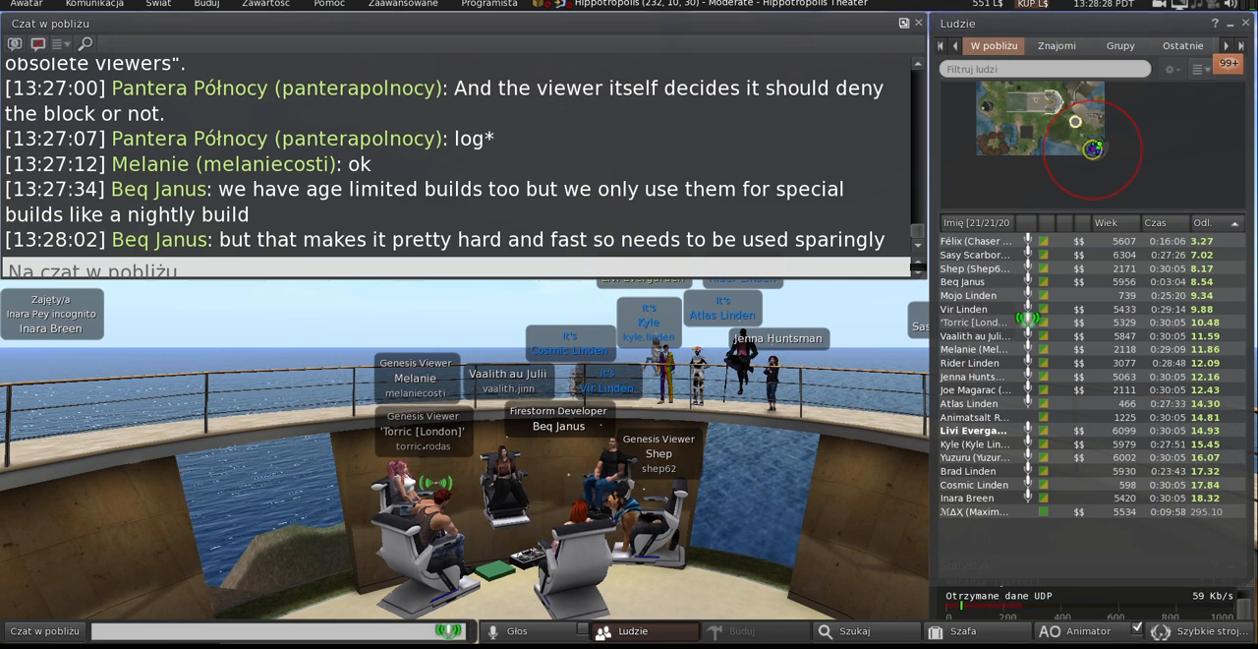
# Step: Post 'Sometimes it may be problematic, Torric.' to nearby chat and begin drafting the next message
pyautogui.press('Return')
pyautogui.press('Escape')
pyautogui.write('So')
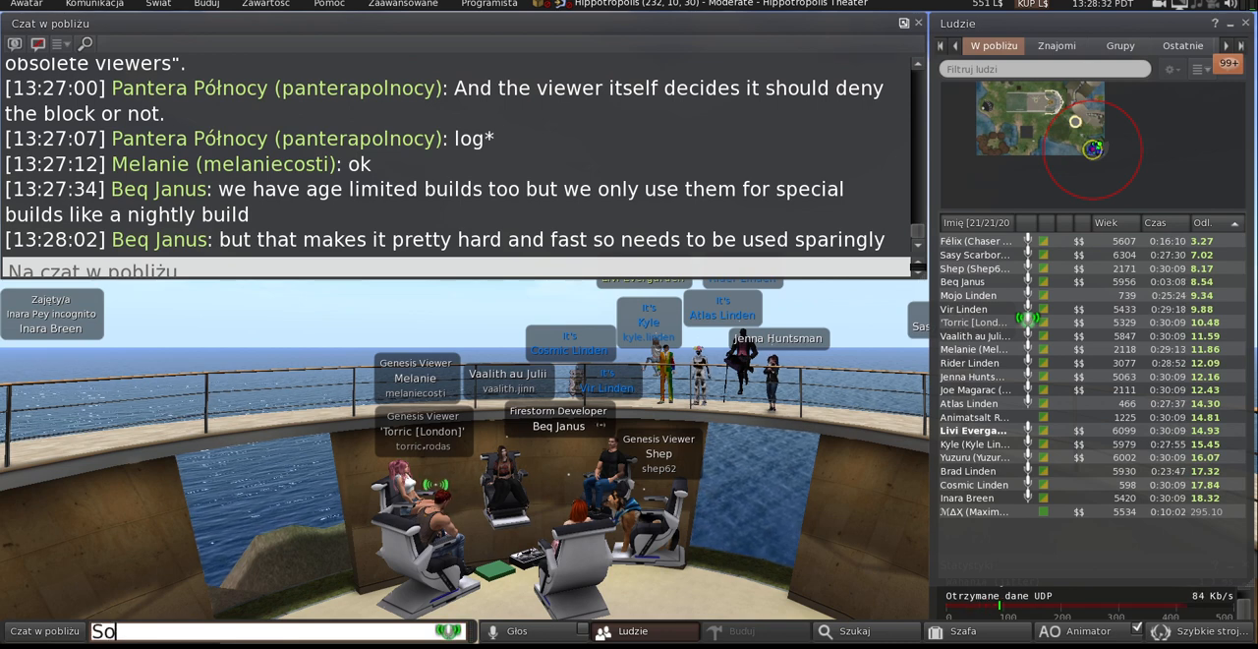
pyautogui.write('metime')
pyautogui.write('s it may be')
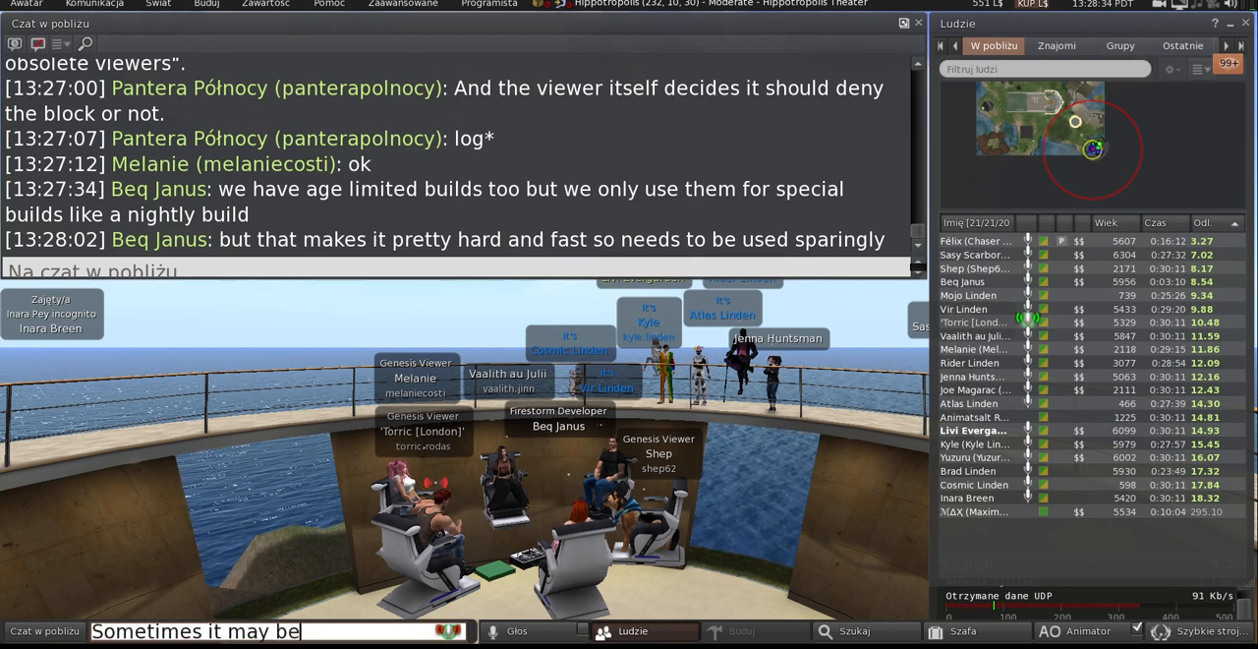
pyautogui.write(' problema Torris.c.')
pyautogui.press('Return')
pyautogui.write("Let's ")
pyautogui.write('you have a viewer ')
pyautogui.write('with')
pyautogui.write('rsion')
pyautogui.press('BackSpace')
pyautogui.press('BackSpace')
pyautogui.press('BackSpace')
pyautogui.press('BackSpace')
pyautogui.press('BackSpace')
pyautogui.press('BackSpace')
pyautogui.write('version X that work')
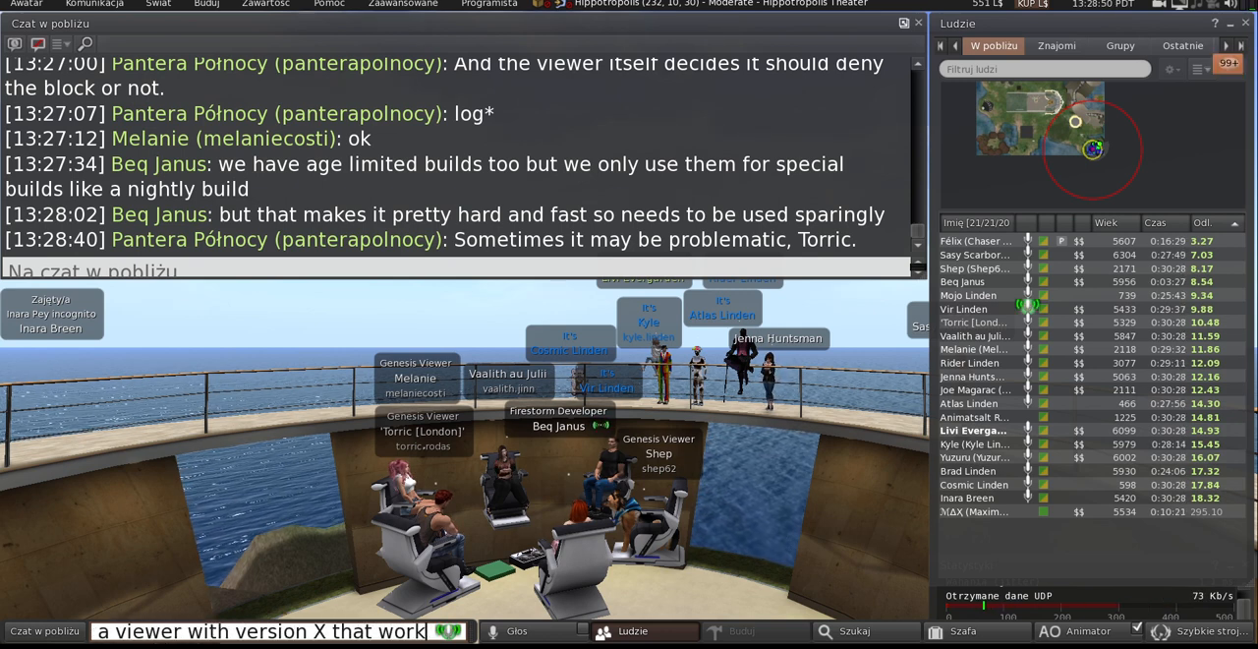
# Step: Correct typos and send the 'viewer with version X must stay allowed, newer versions crash for Intel users' message
pyautogui.press('BackSpace')
pyautogui.press('BackSpace')
pyautogui.press('BackSpace')
pyautogui.write('needs to be up because ')
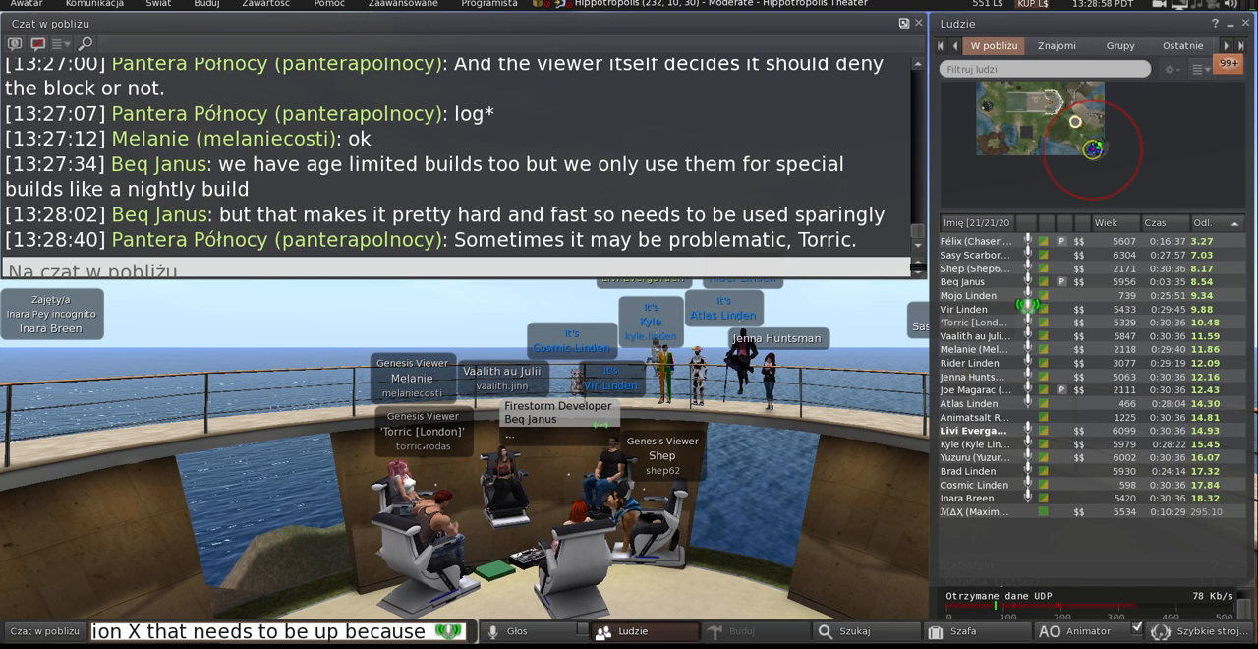
pyautogui.write("it's")
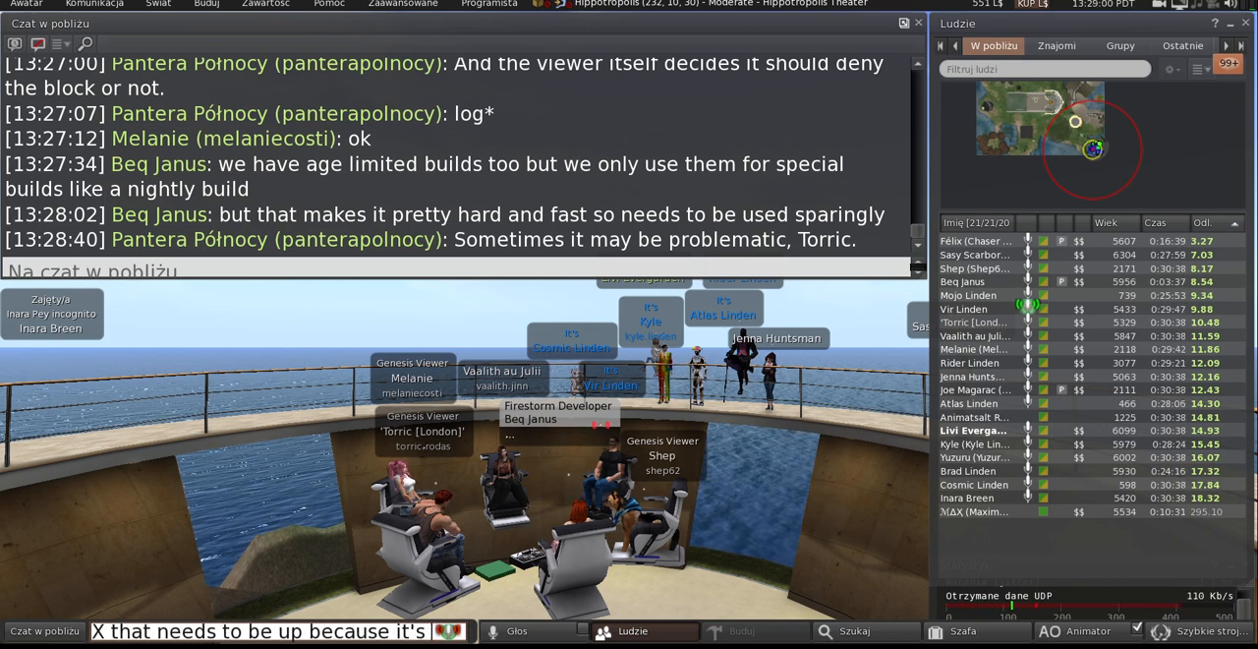
pyautogui.write(' servi')
pyautogui.press('BackSpace')
pyautogui.press('BackSpace')
pyautogui.press('BackSpace')
pyautogui.write('- for example - f')
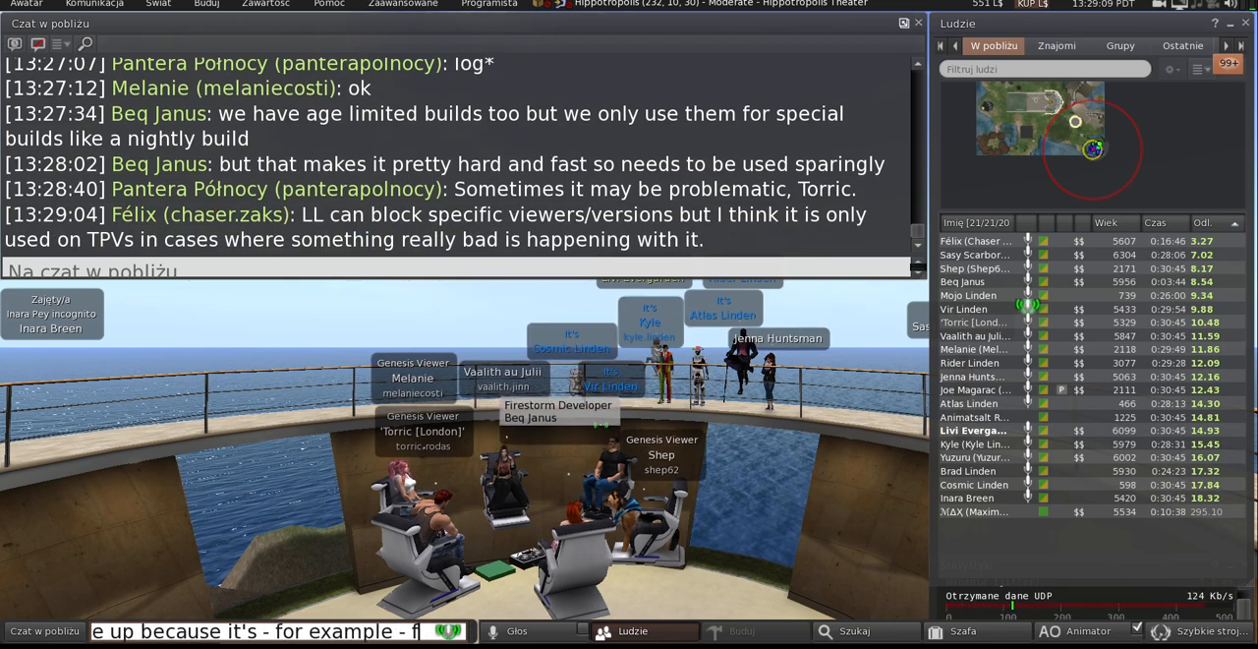
pyautogui.press('BackSpace')
pyautogui.write('w')
pyautogui.press('BackSpace')
pyautogui.press('BackSpace')
pyautogui.write('works for')
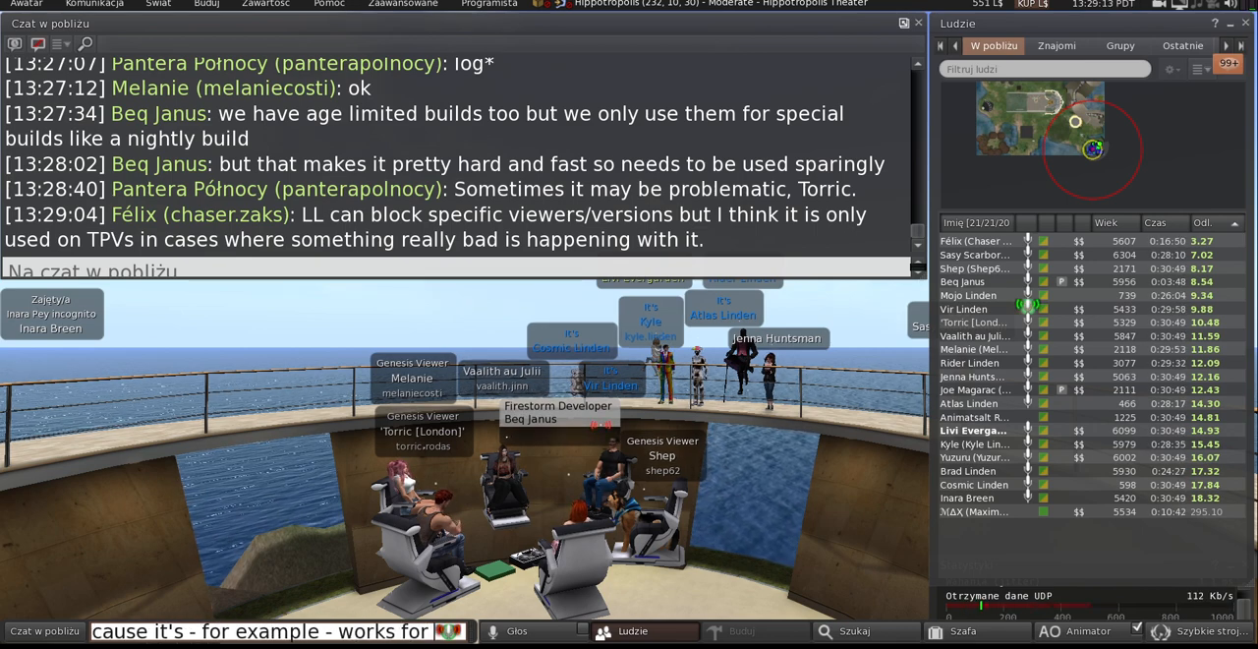
pyautogui.write(' Intel users, and anything newer cr')
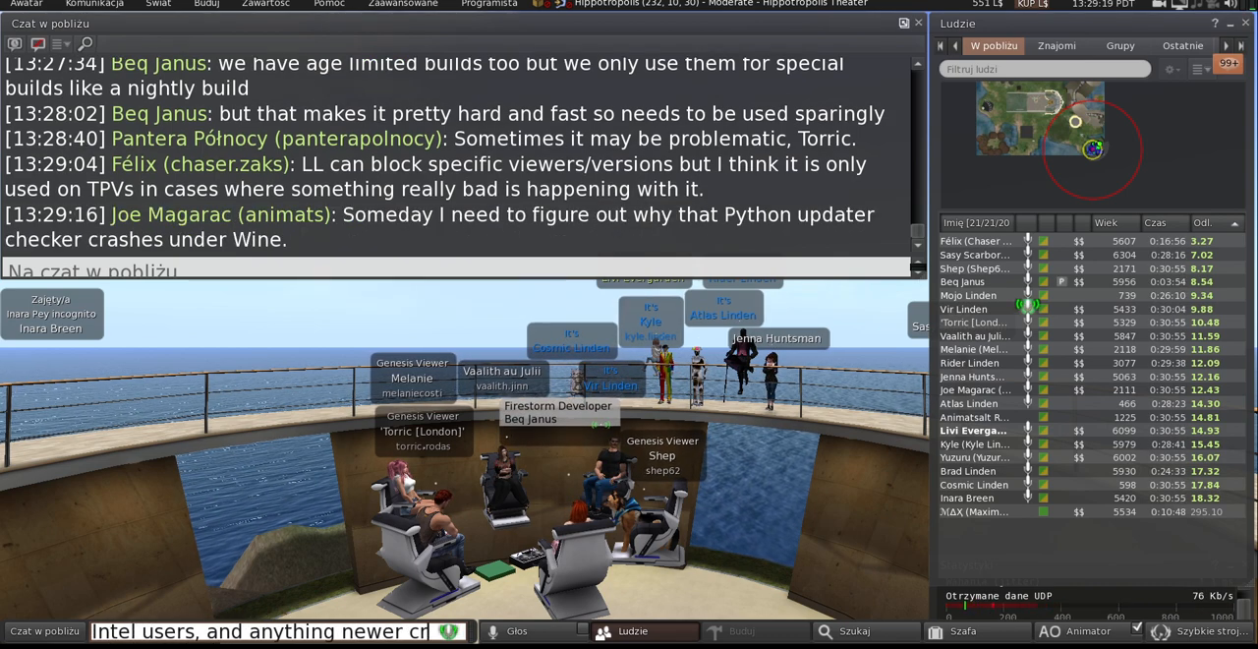
pyautogui.write('ashes them.')
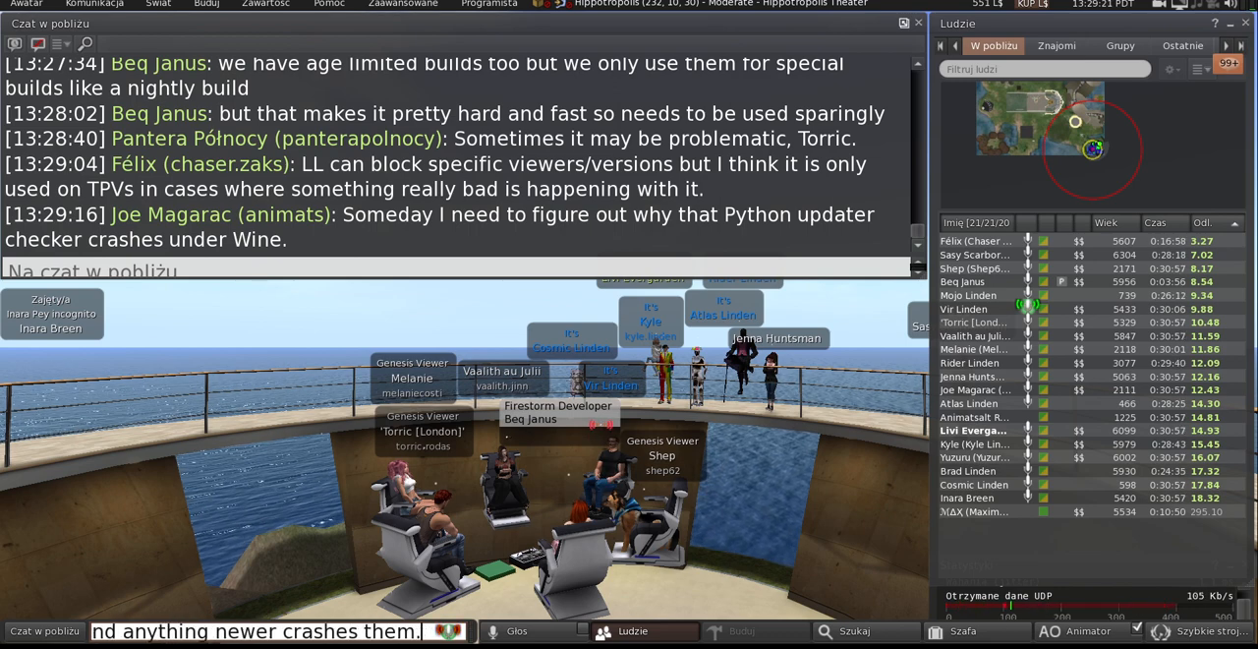
pyautogui.press('Return')
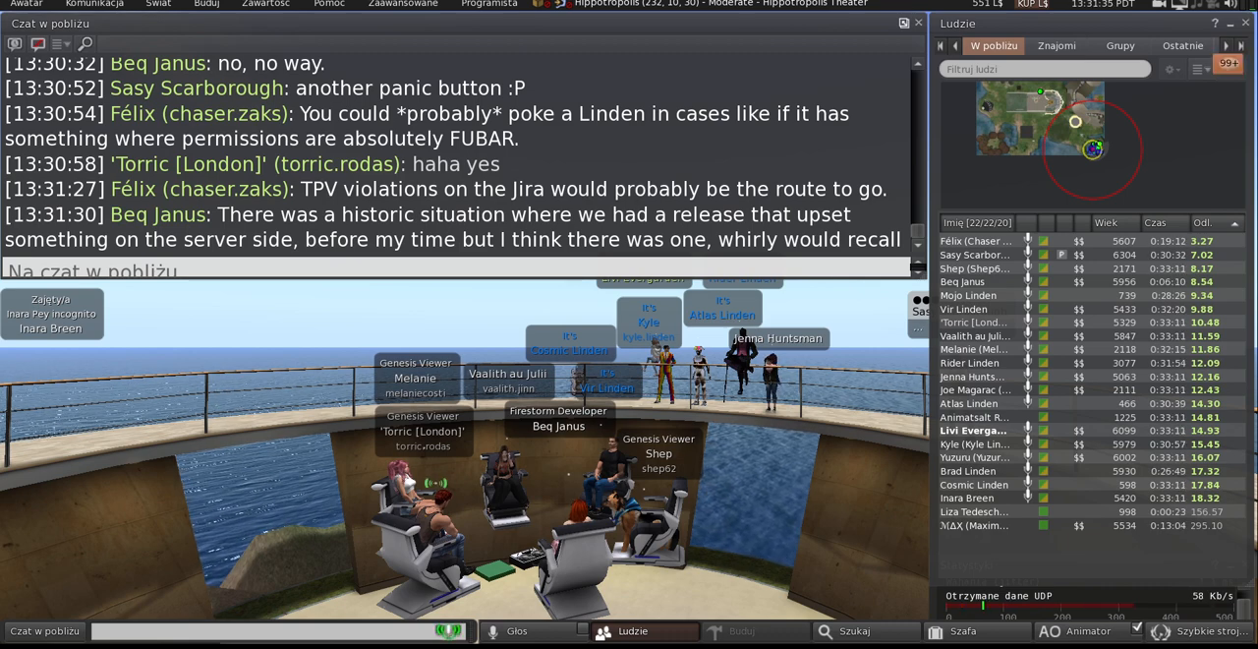
pyautogui.write('Display')
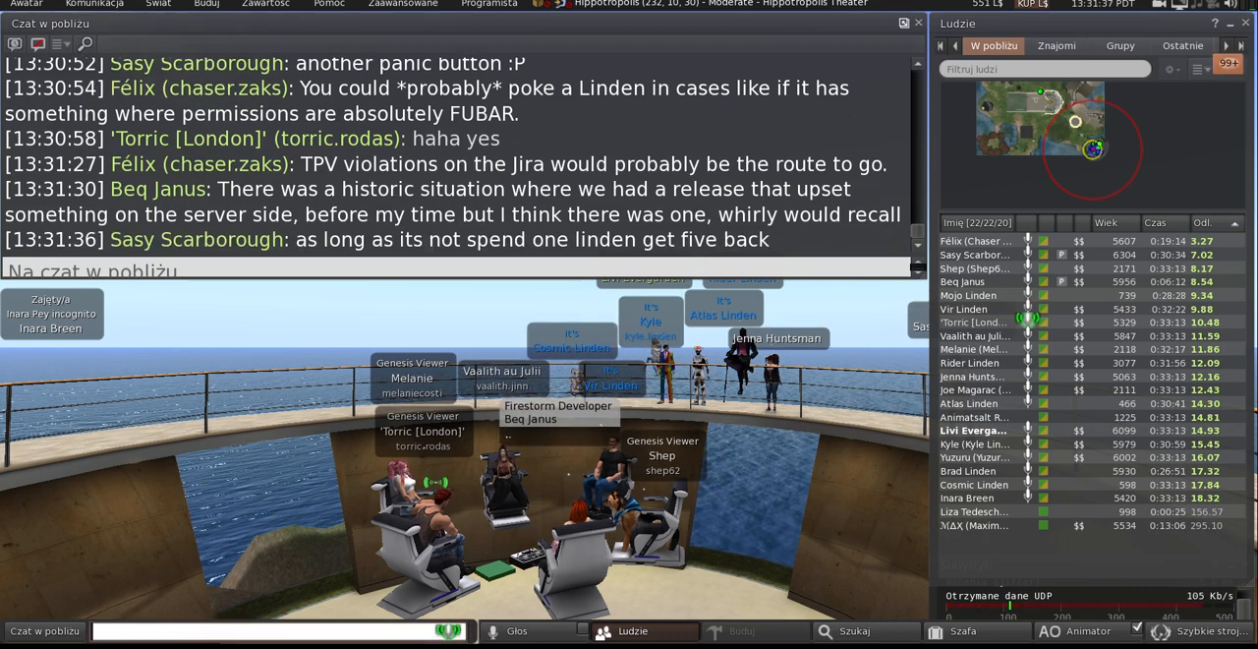
pyautogui.write(' names.')
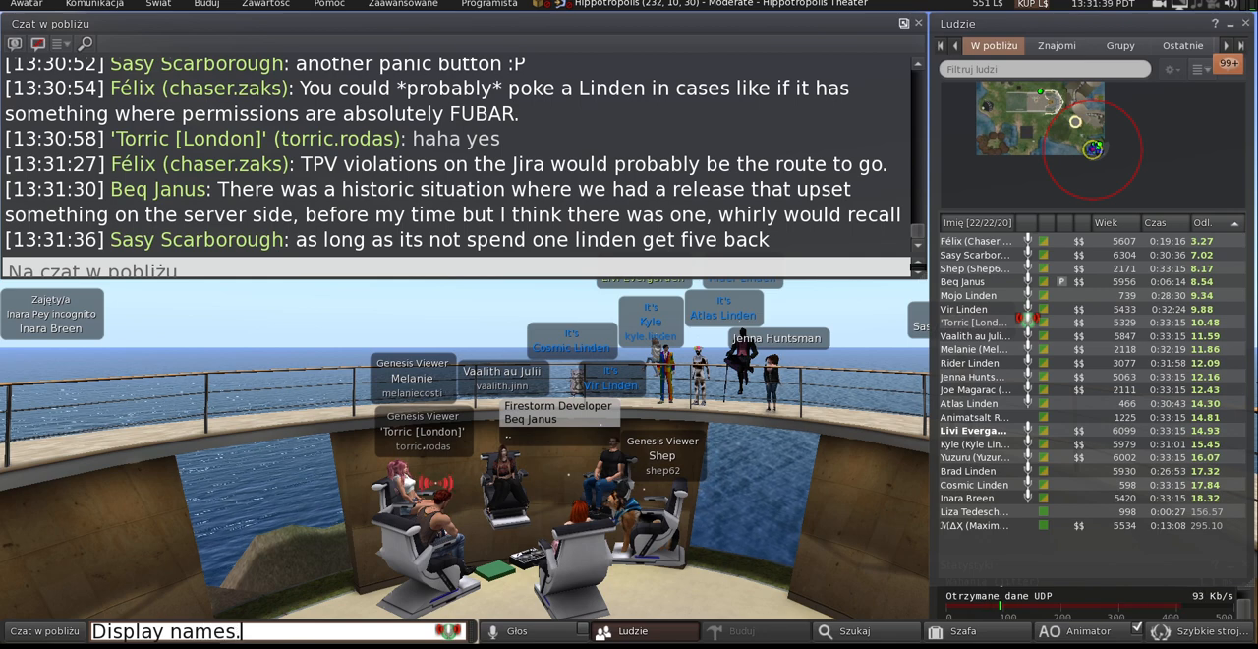
# Step: Send the 'Display names.' reply and a follow-up remark to nearby chat
pyautogui.press('Return')
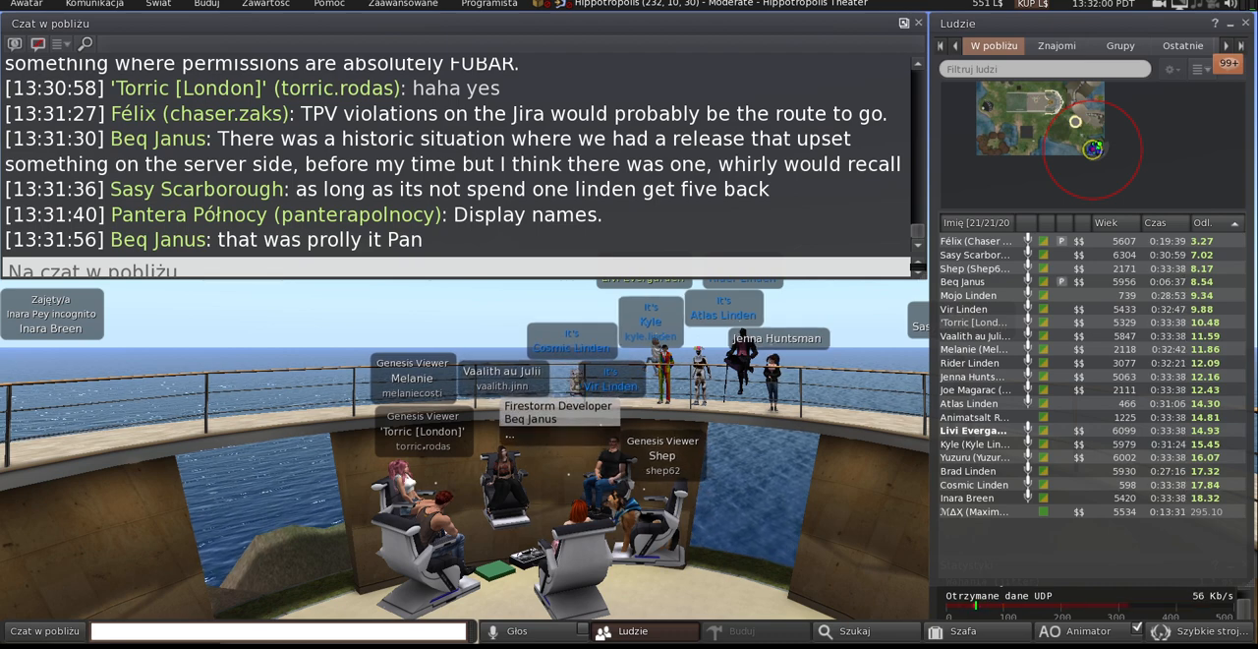
pyautogui.write('A')
pyautogui.write(', a')
pyautogui.write('b')
pyautogui.press('Return')
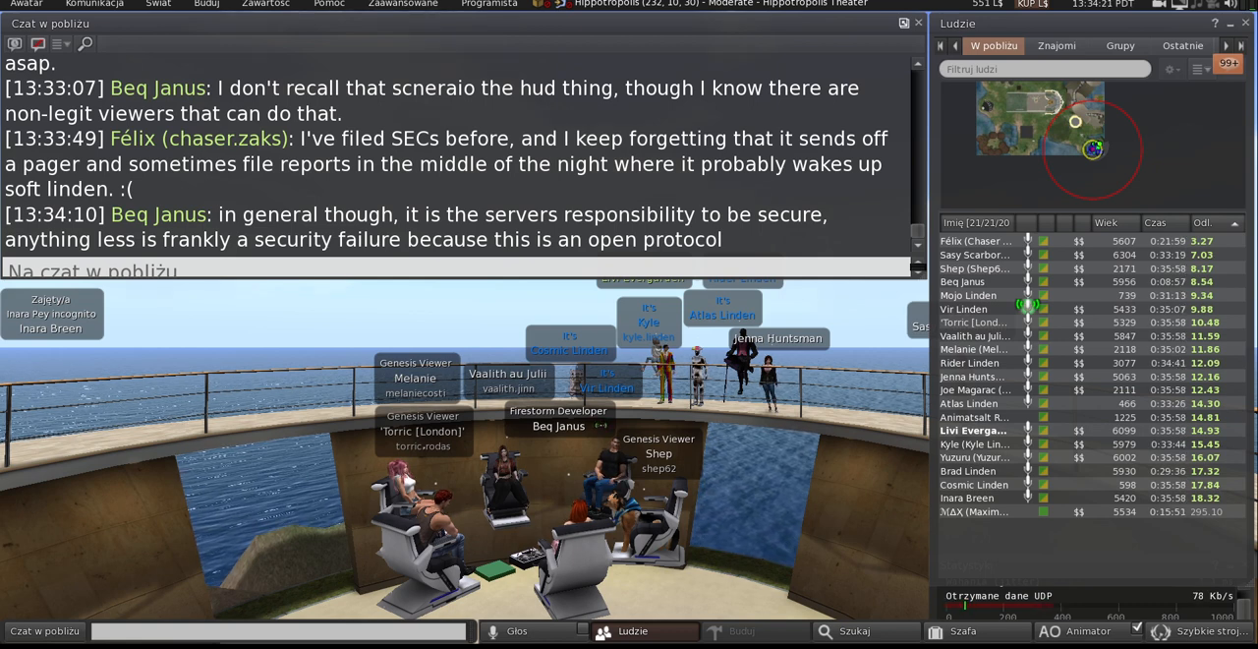
pyautogui.press('Return')
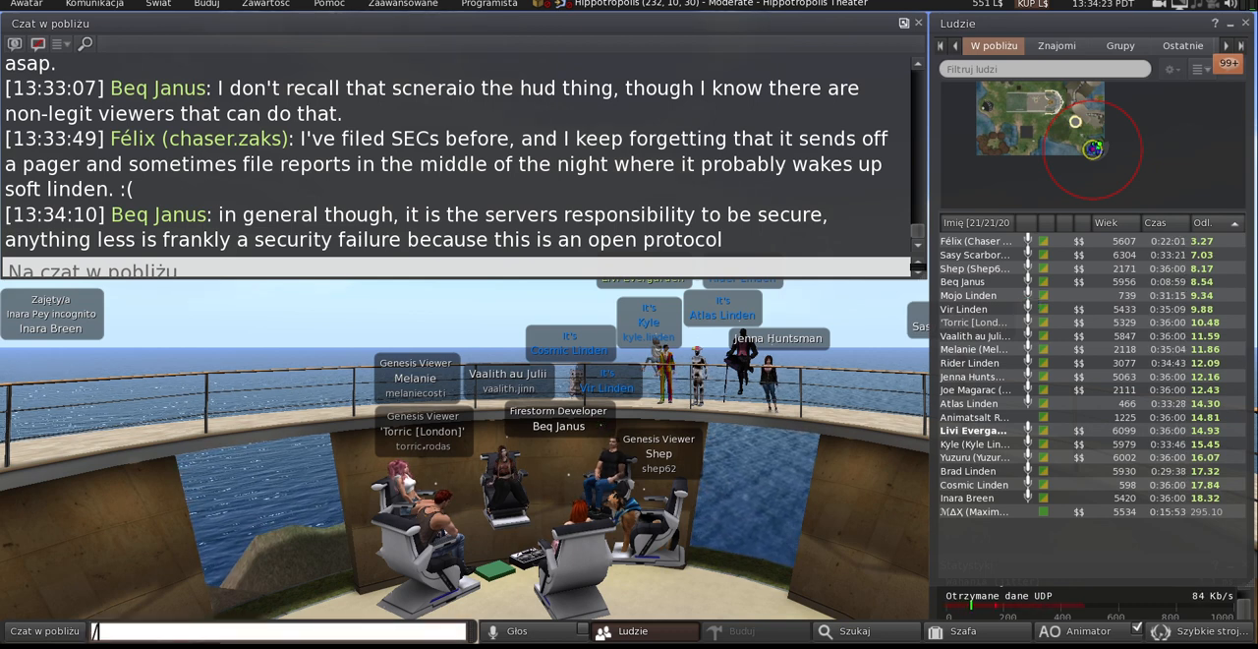
pyautogui.write('/me megaprims.')
pyautogui.press('Return')
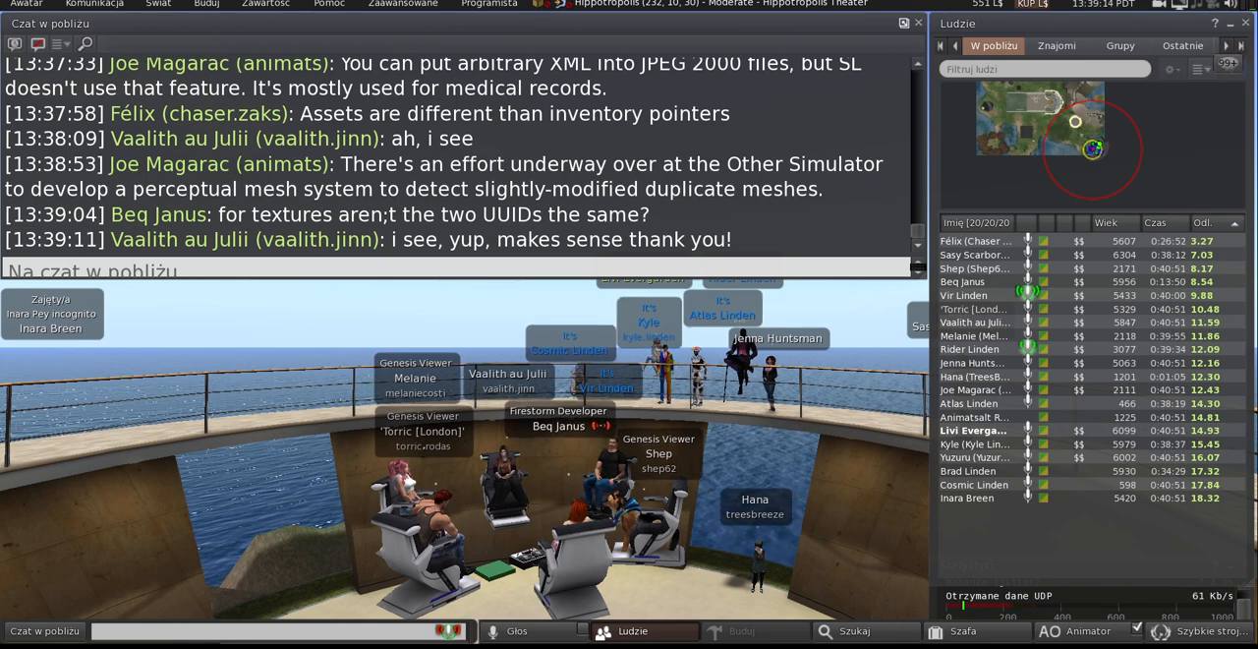
pyautogui.click(1178, 4)
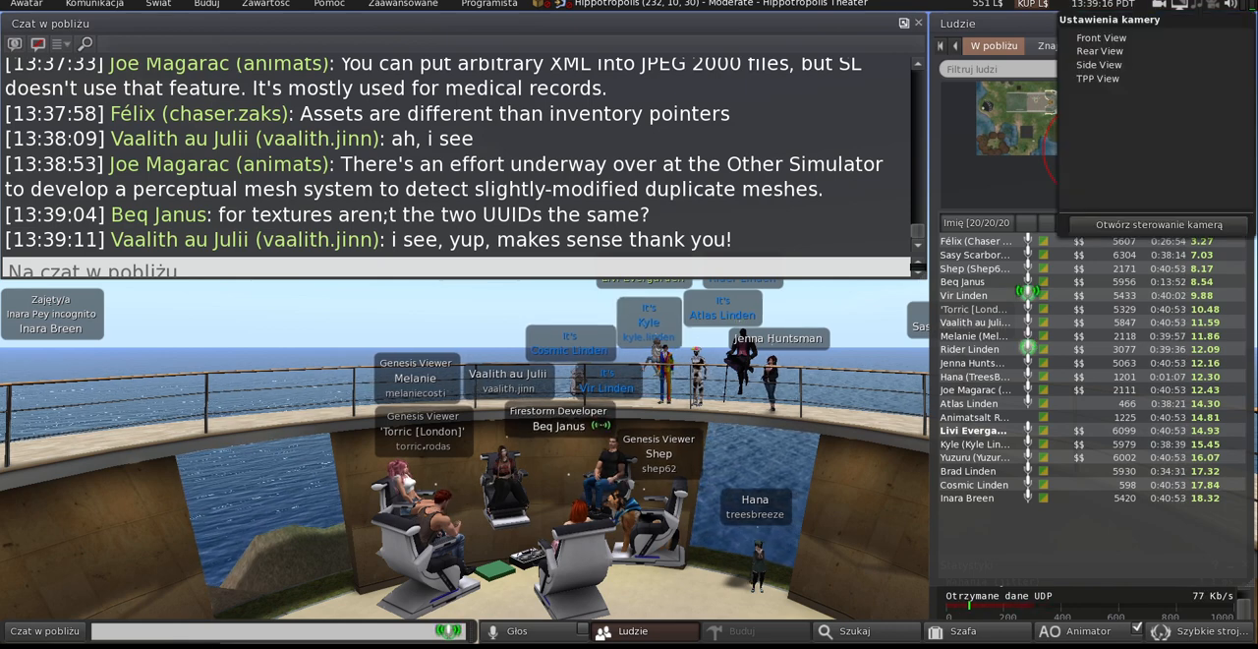
pyautogui.press('Escape')
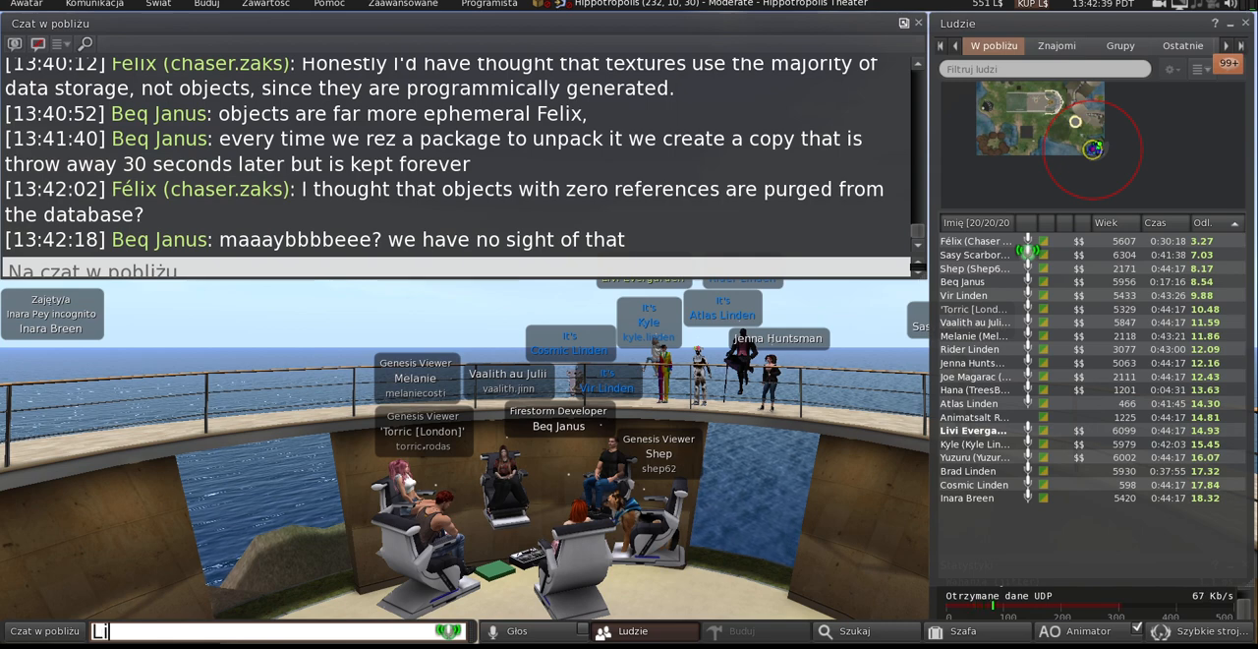
pyautogui.write('Like this one.')
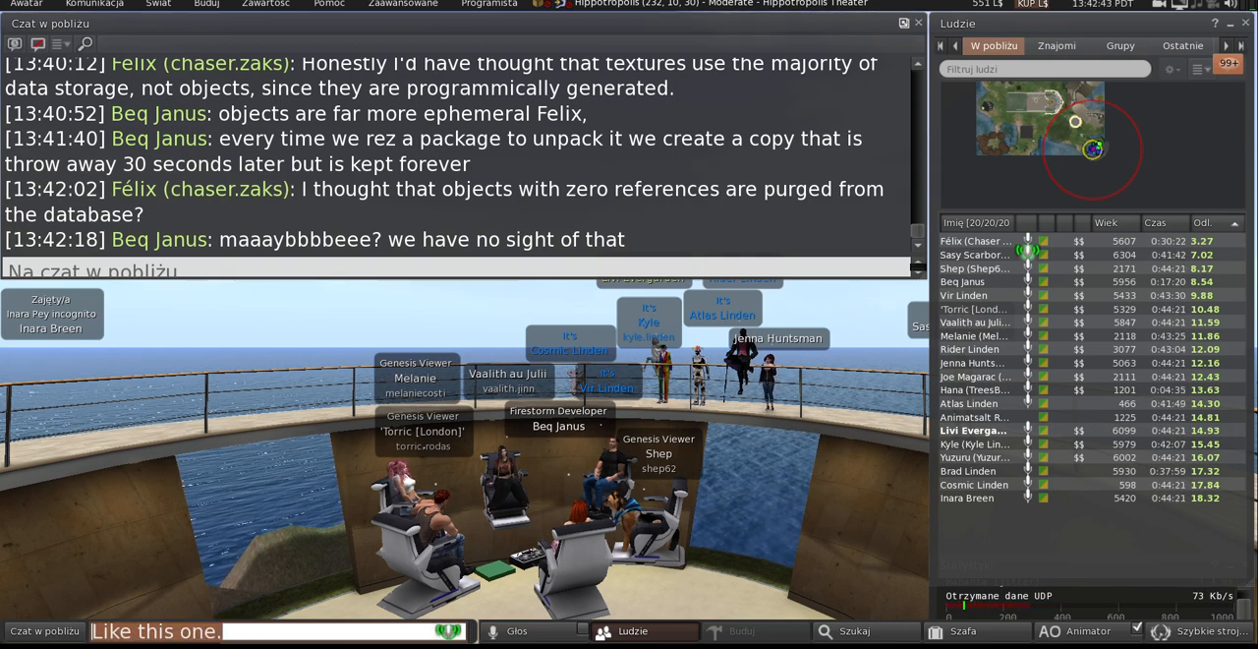
pyautogui.press('Return')
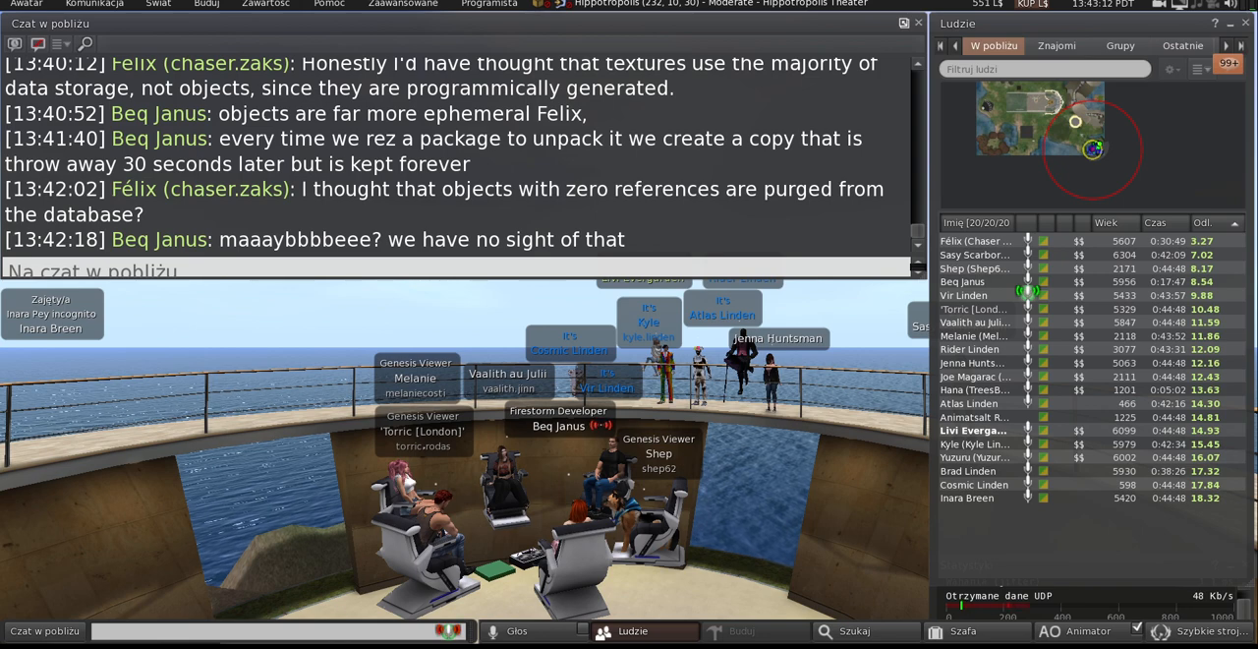
pyautogui.write('https://imgur.com/a/BTQvDMP')
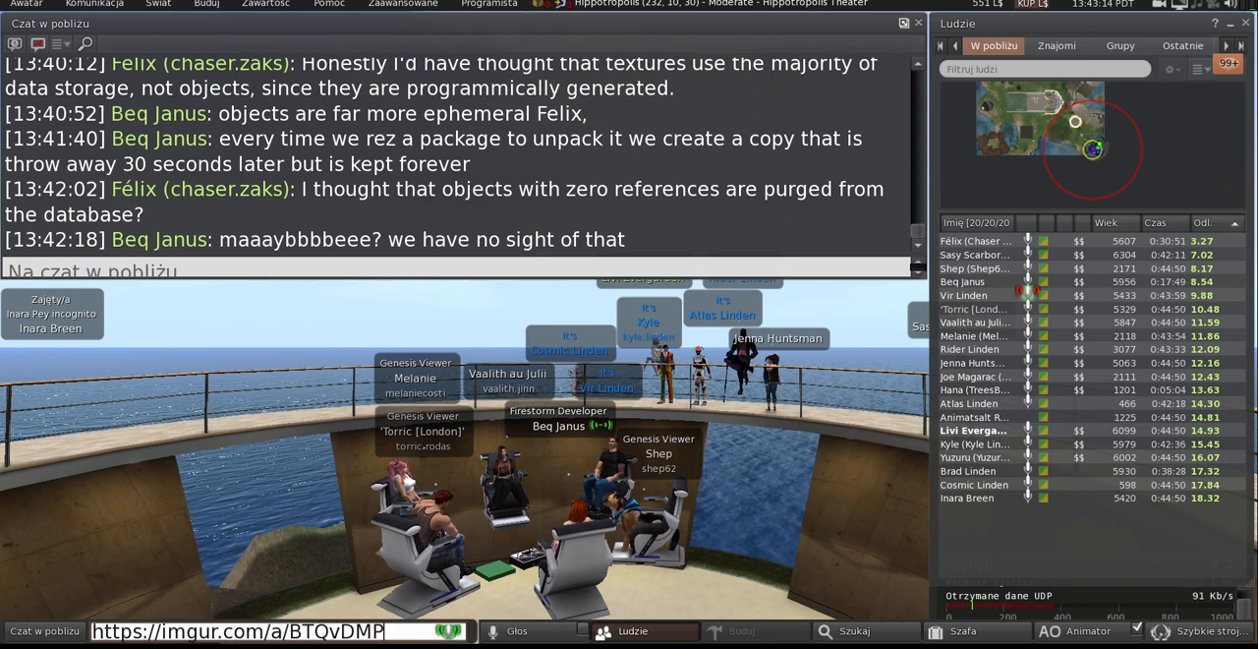
pyautogui.press('Return')
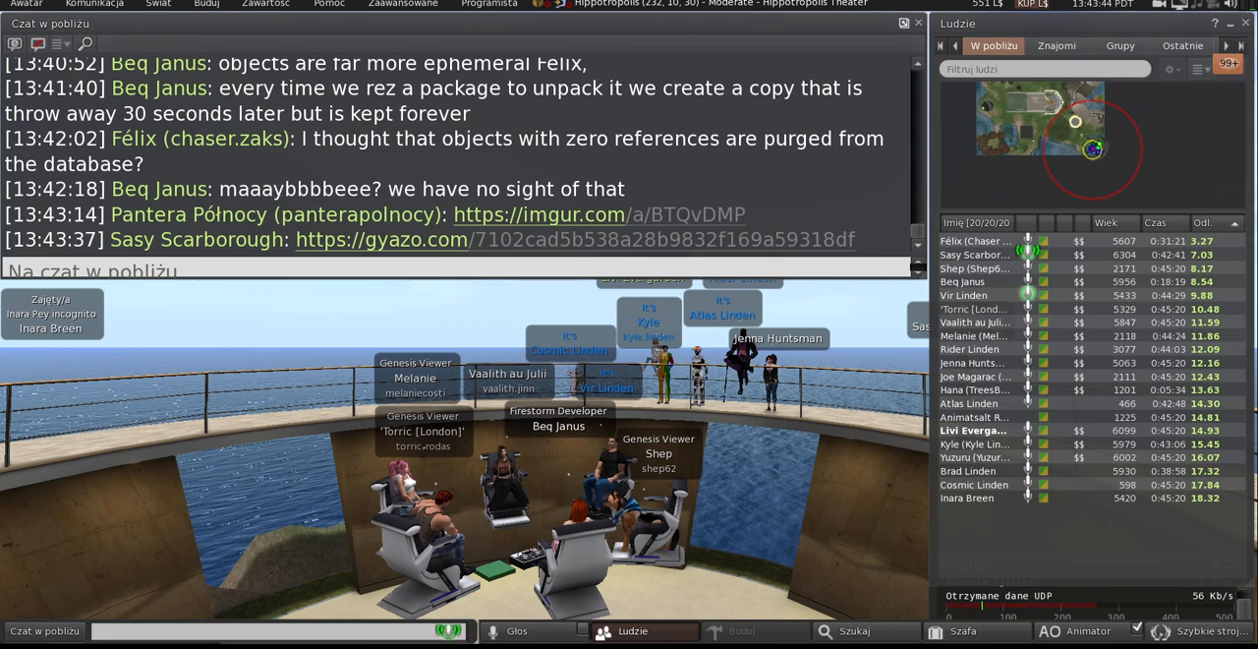
pyautogui.rightClick(405, 242)
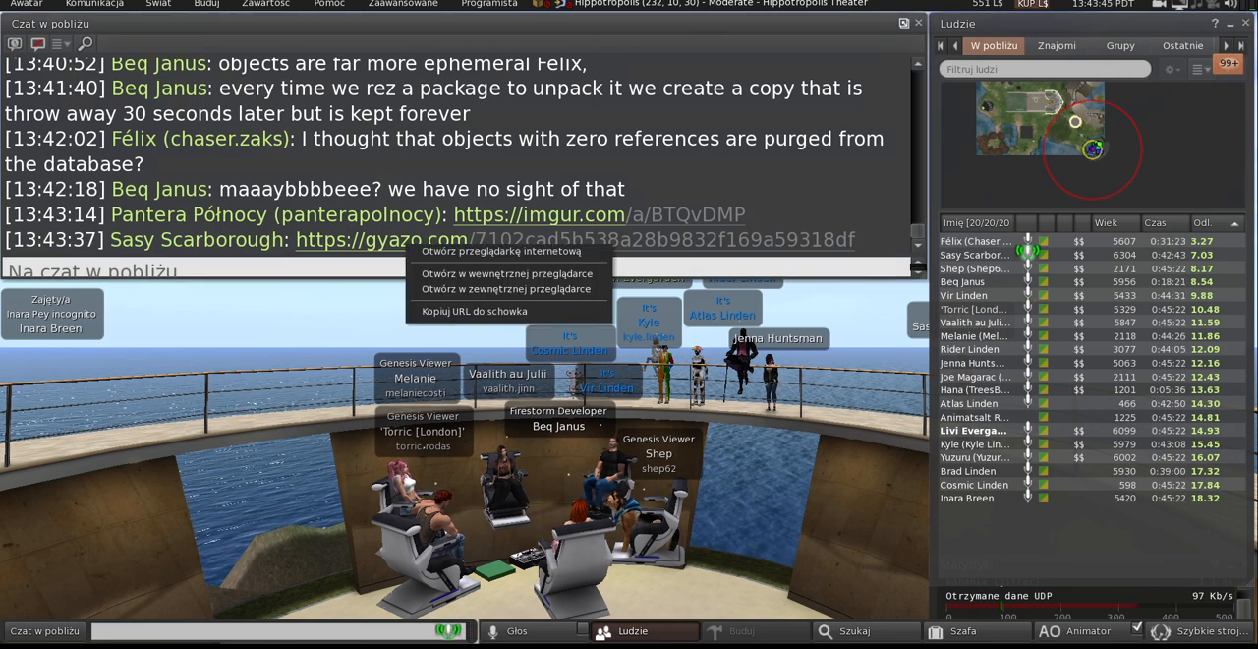
pyautogui.click(491, 311)
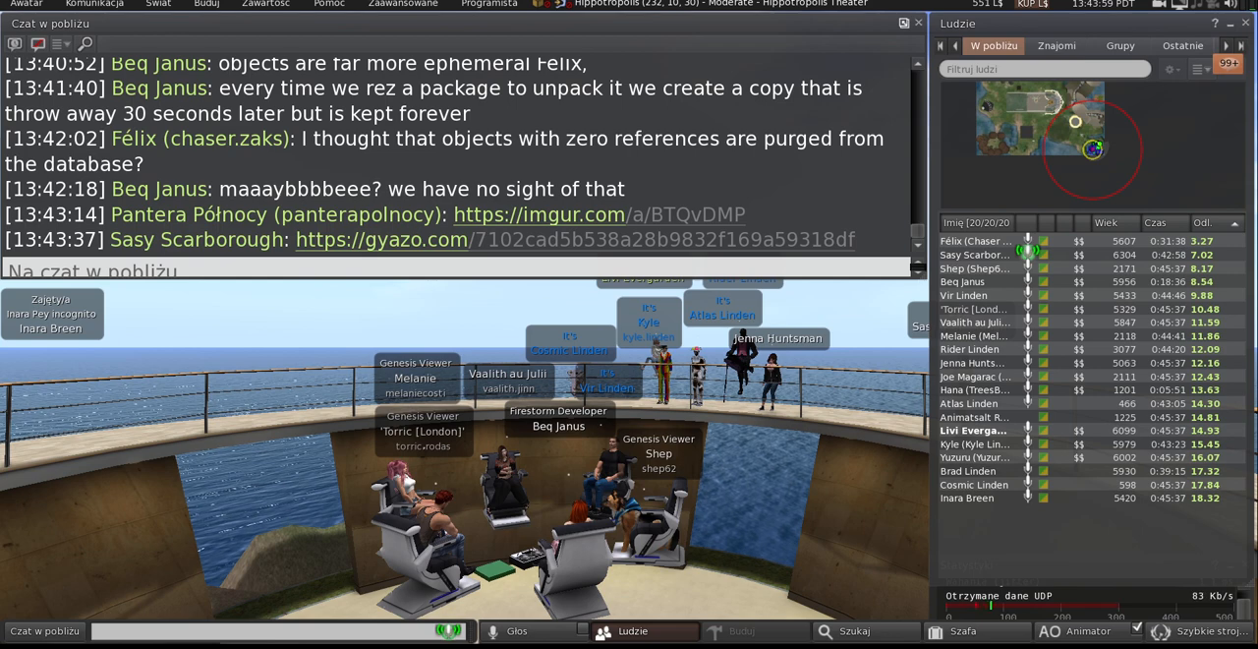
# Step: Post two messages explaining the onscreen console and the chat bar sitting right under it
pyautogui.press('Return')
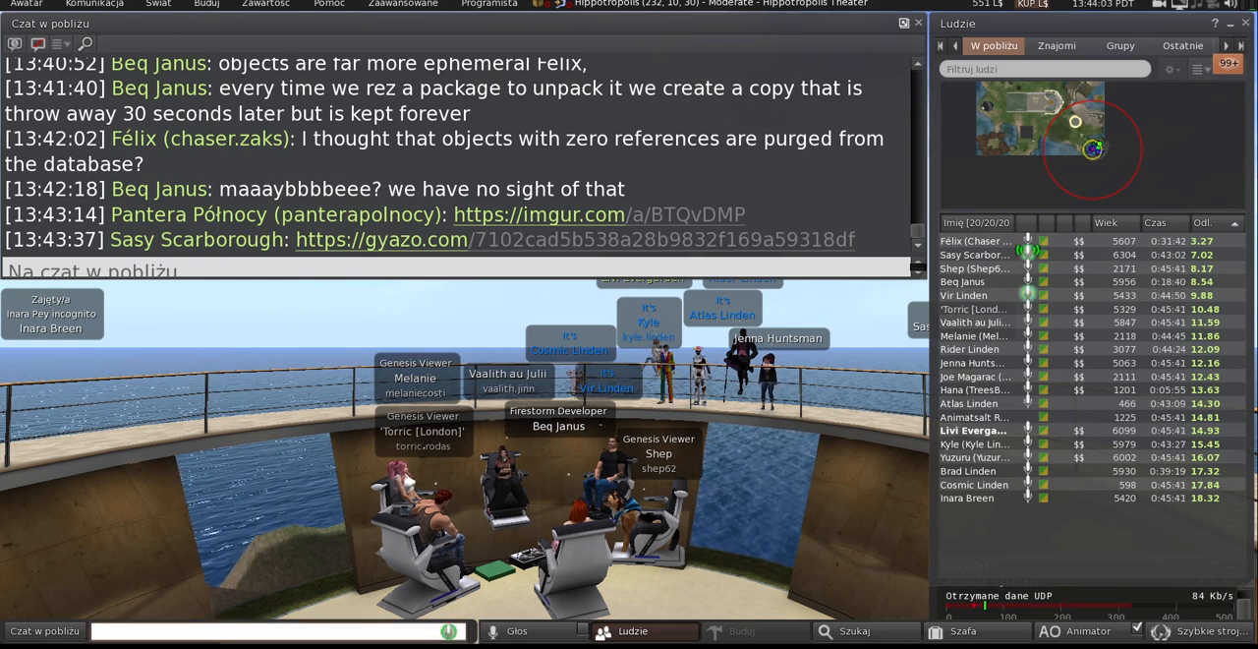
pyautogui.write('That')
pyautogui.hotkey('ctrl', 'a')
pyautogui.press('BackSpace')
pyautogui.write("That's the onscreen console. It's visible when the dchat floater ")
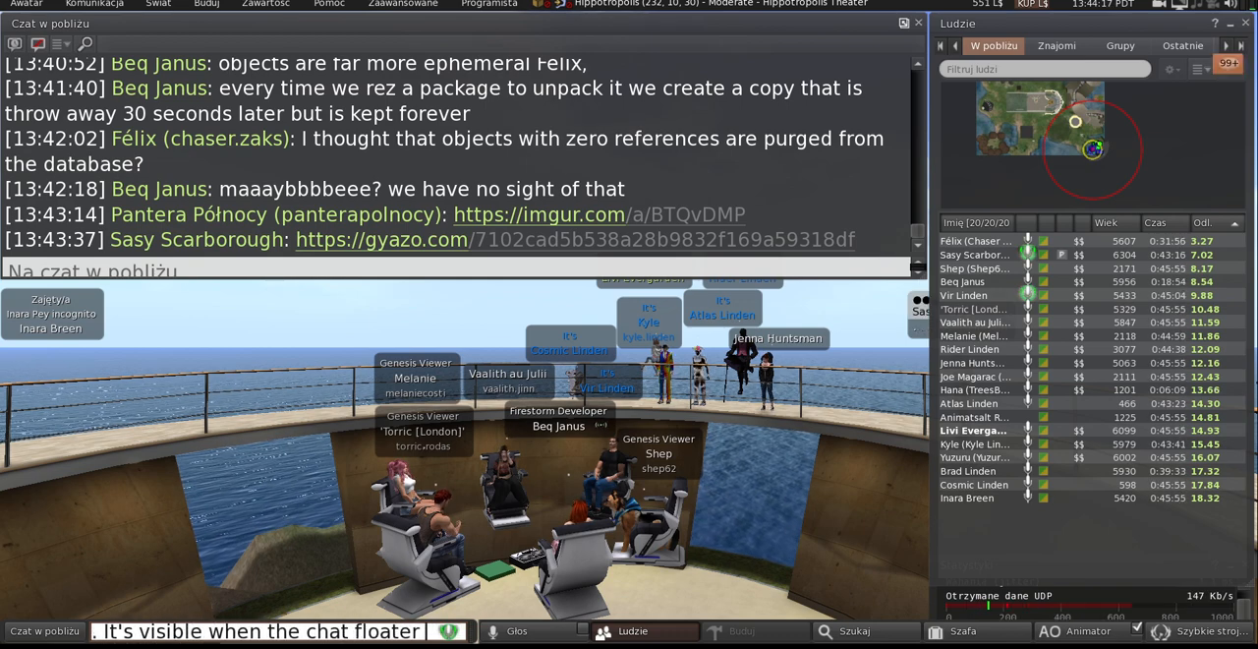
pyautogui.write('is closed.')
pyautogui.press('Return')
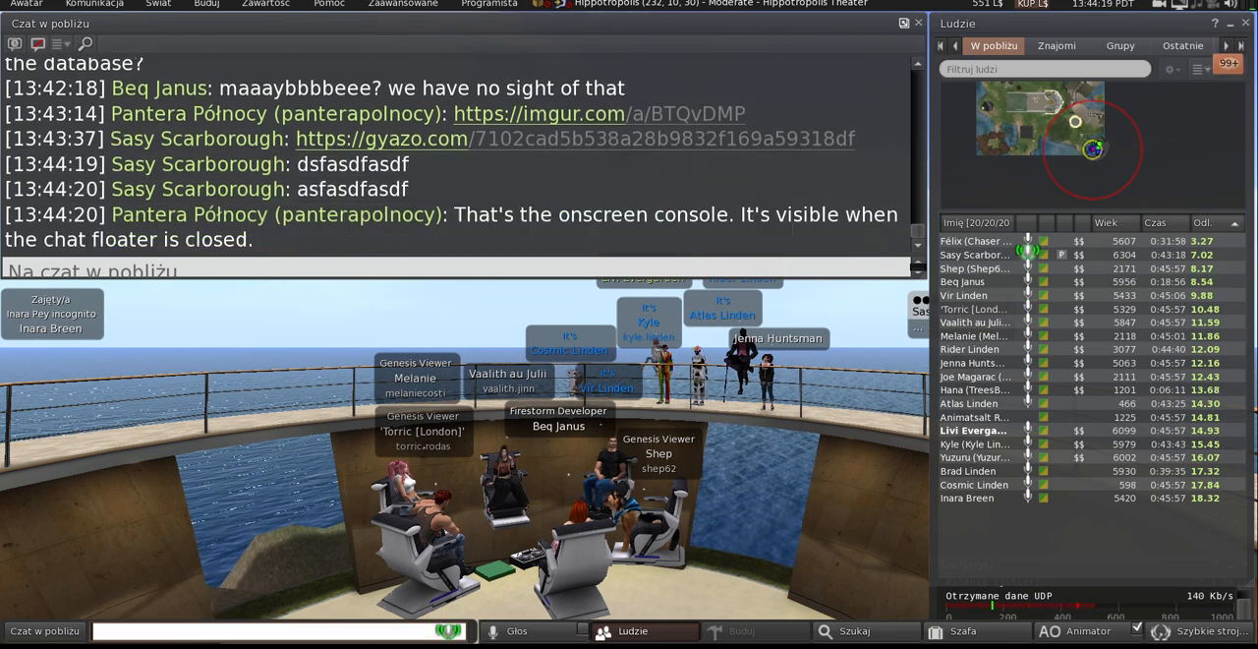
pyautogui.write('And there is ')
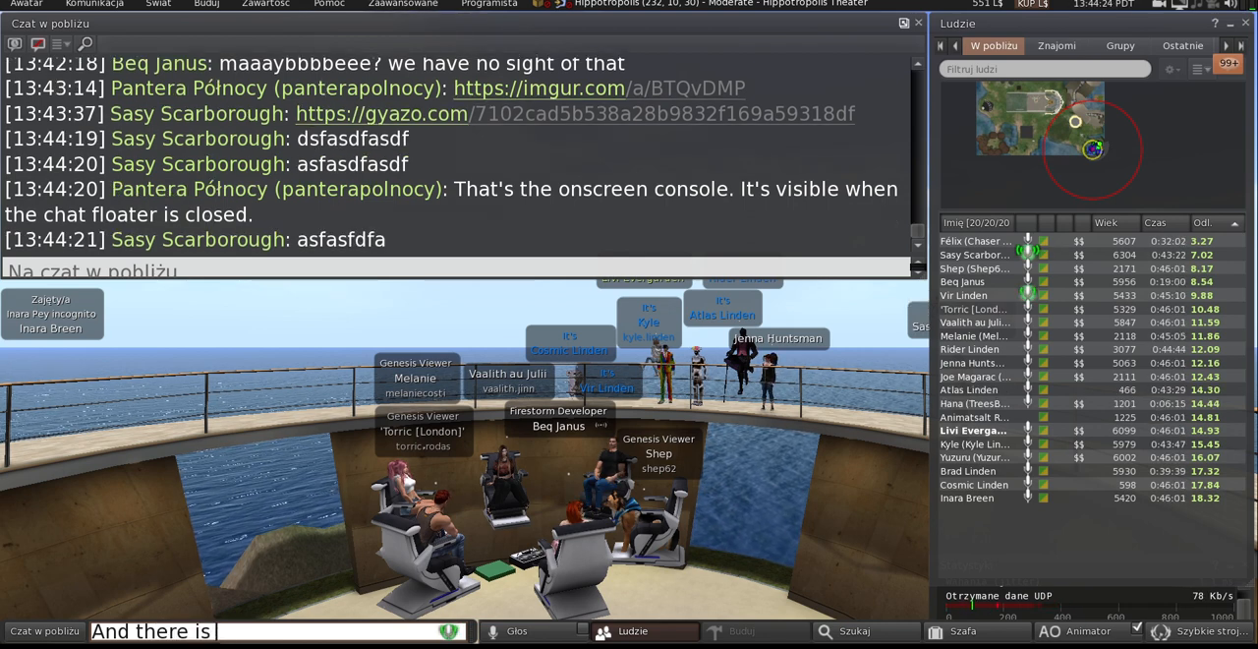
pyautogui.write('the chat bar at the bottom, rig')
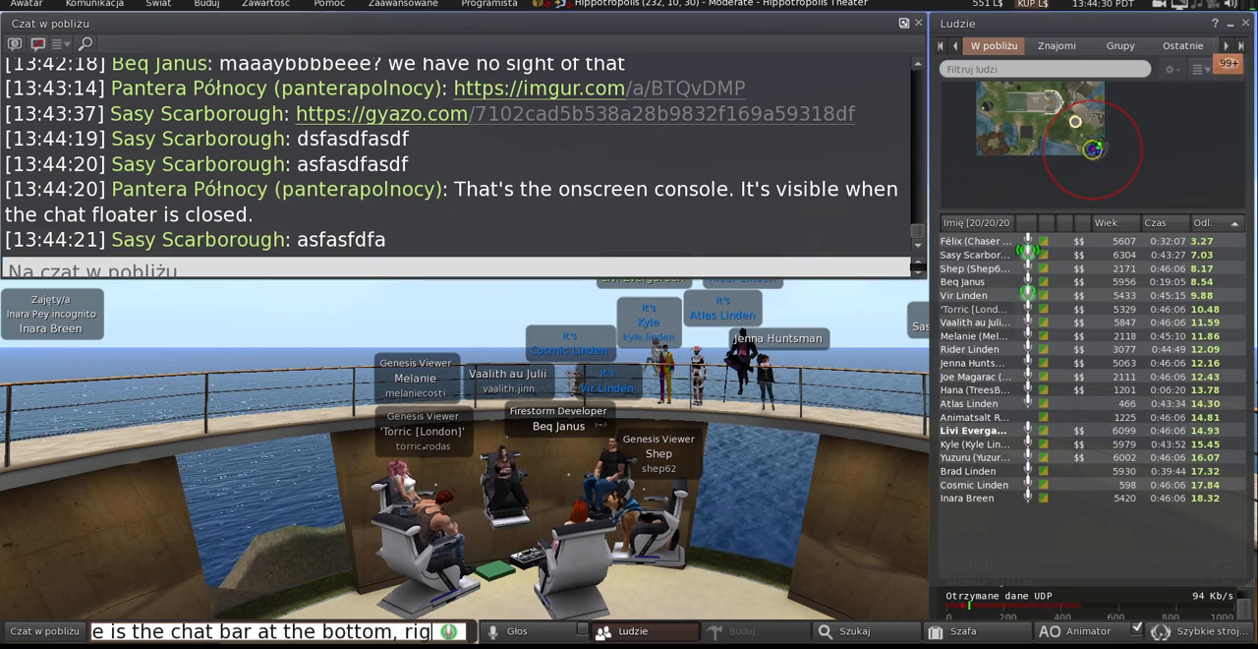
pyautogui.write('ht under console.')
pyautogui.press('Return')
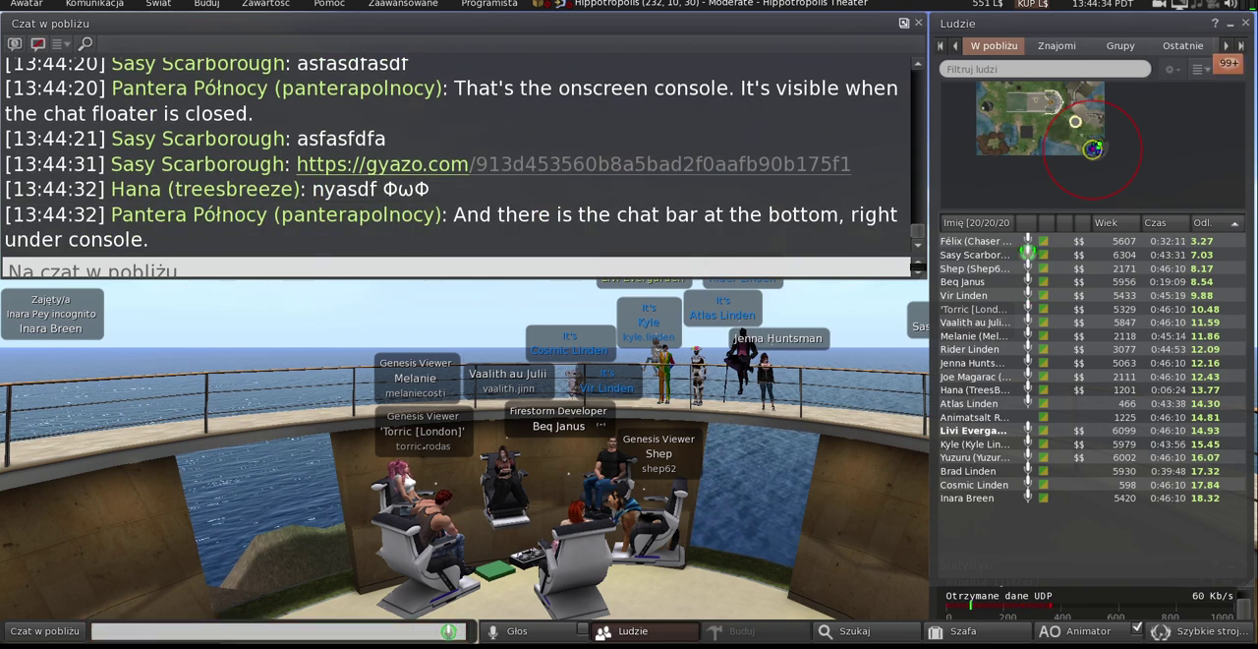
pyautogui.rightClick(485, 164)
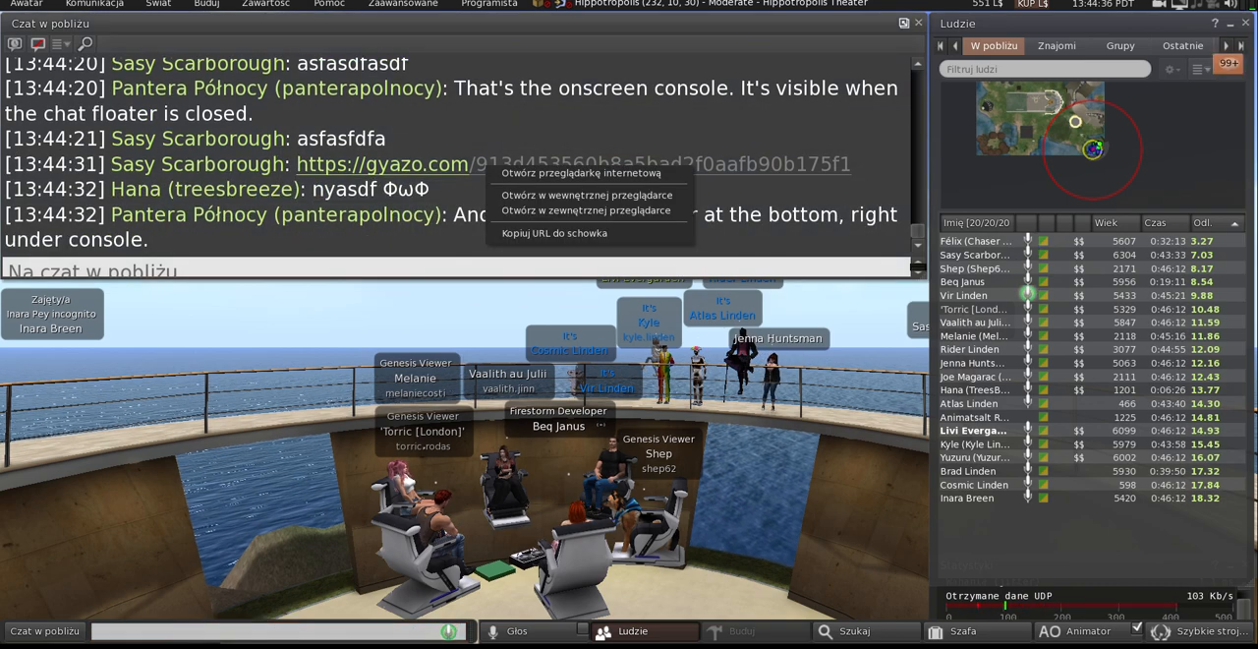
pyautogui.click(550, 233)
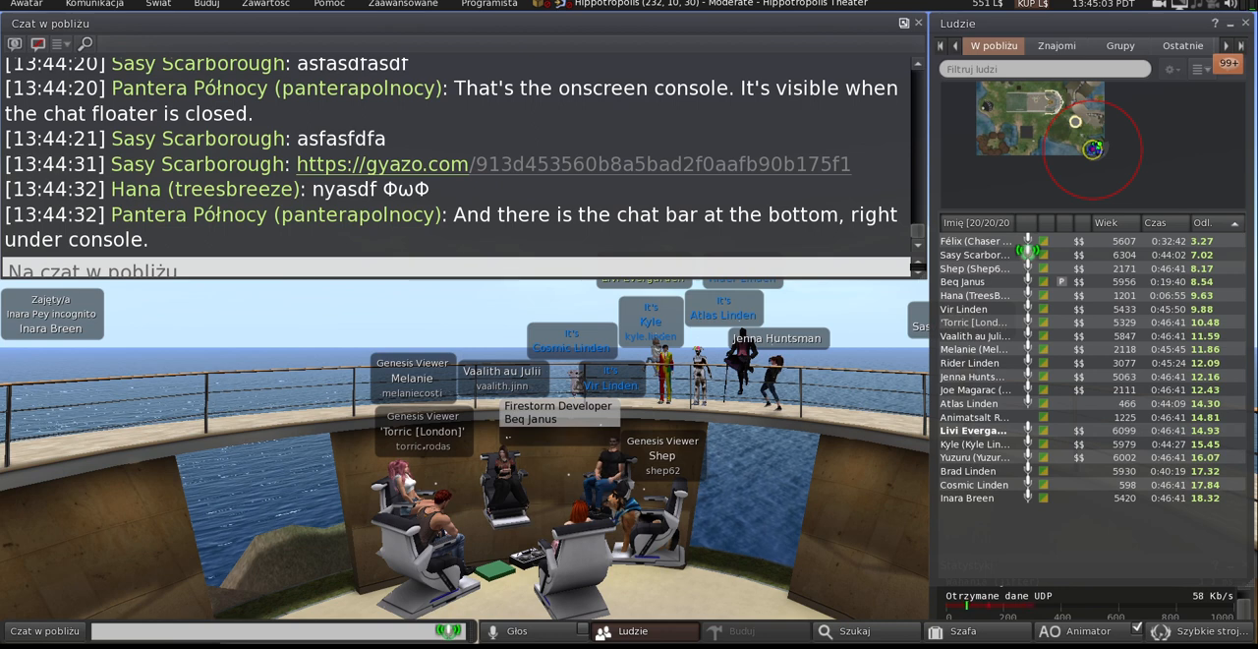
pyautogui.press('Return')
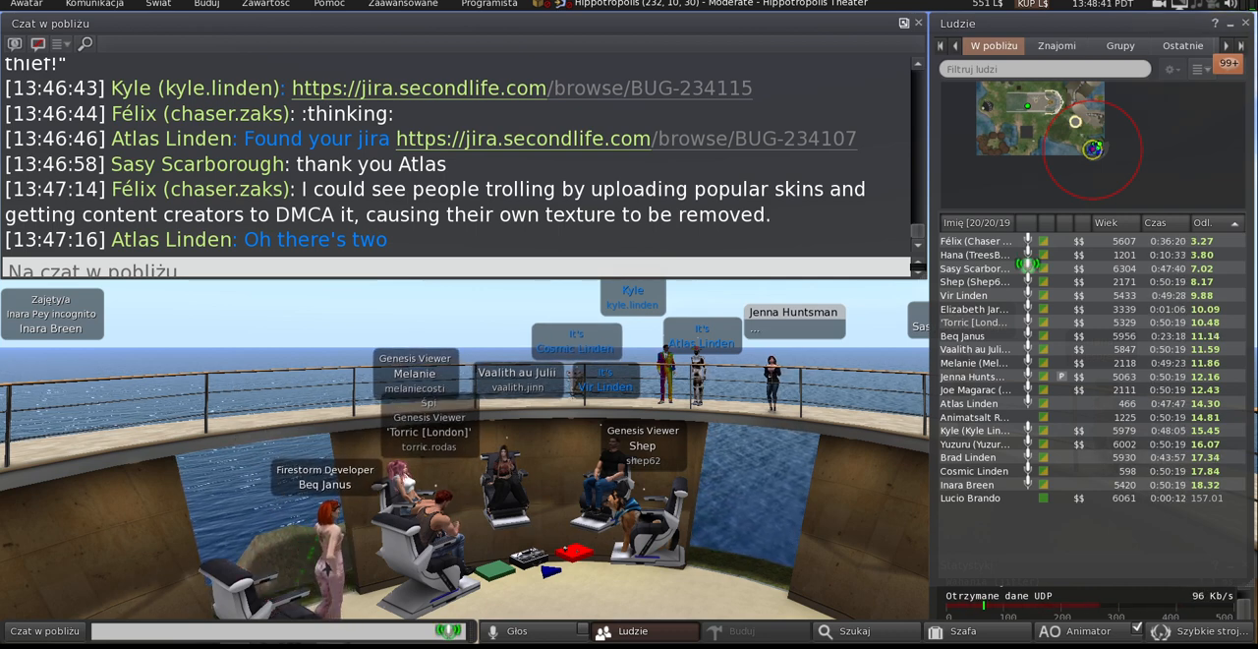
pyautogui.press('Return')
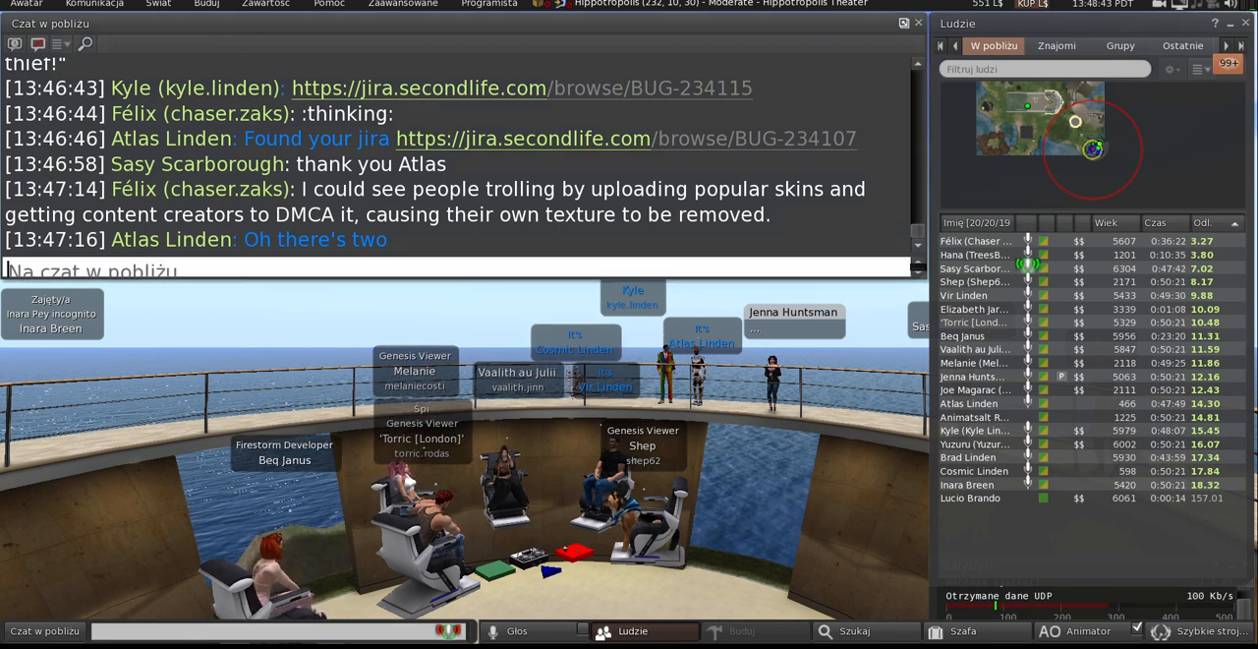
pyautogui.write('sss')
pyautogui.press('BackSpace')
pyautogui.press('BackSpace')
pyautogui.press('BackSpace')
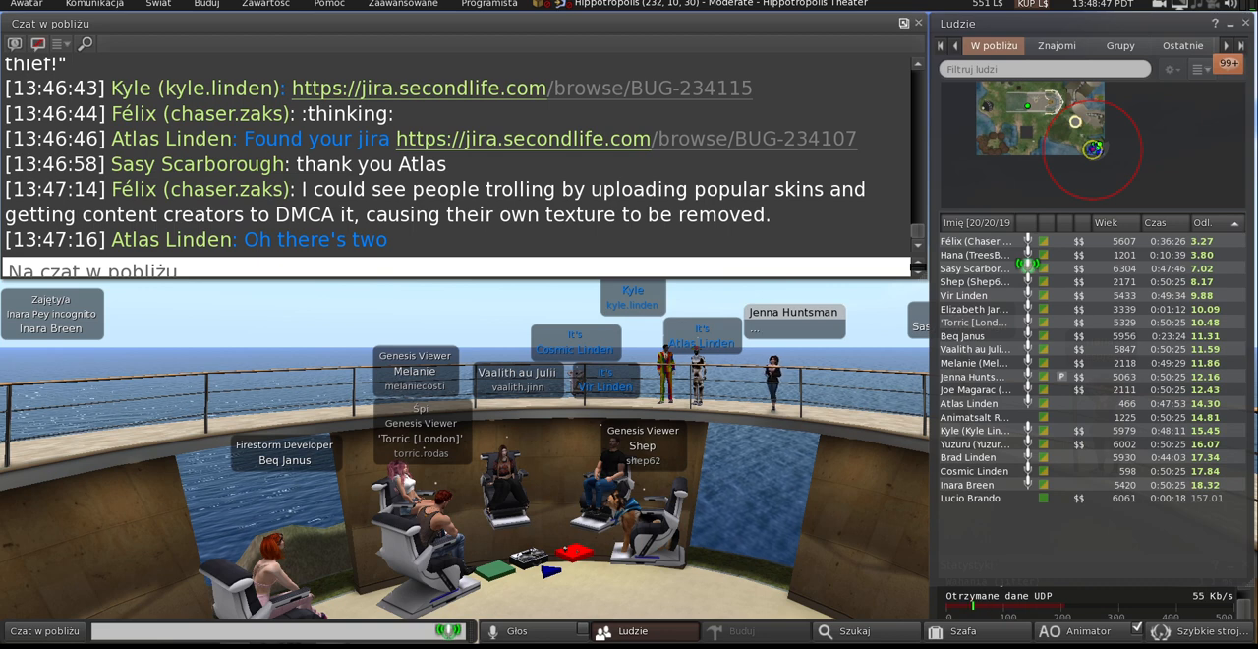
pyautogui.press('Escape')
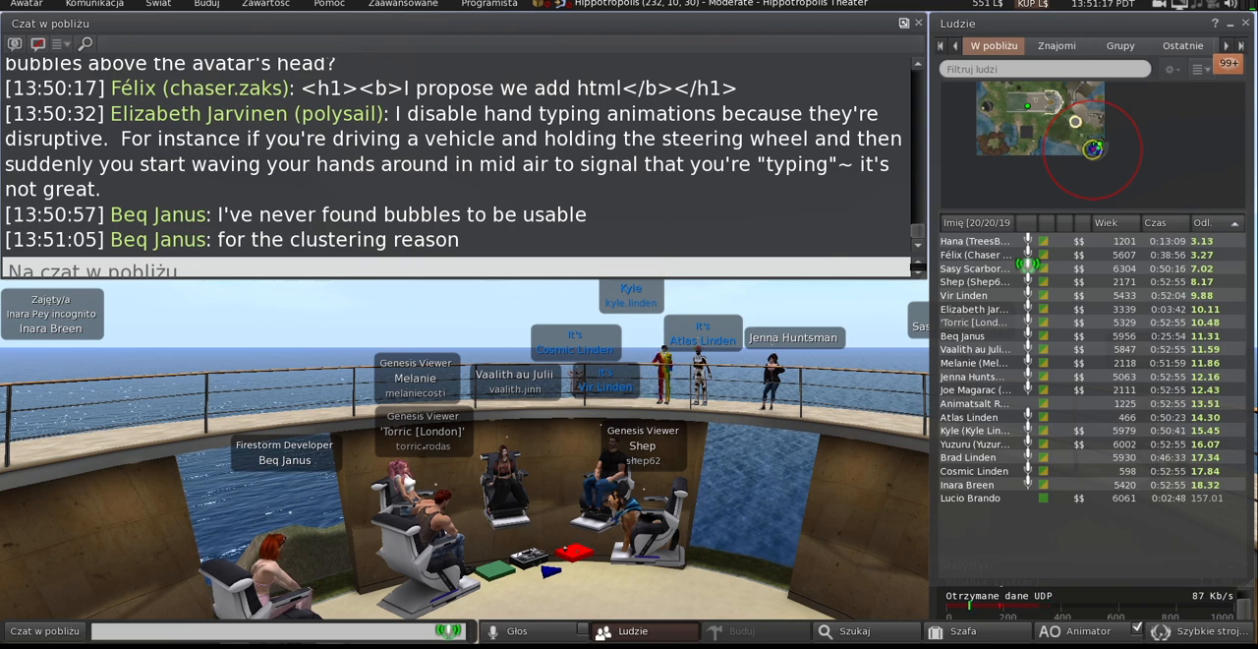
# Step: In Preferences > Chat, toggle the chat-bubbles-above-avatars option and confirm with OK
pyautogui.hotkey('ctrl', 'p')
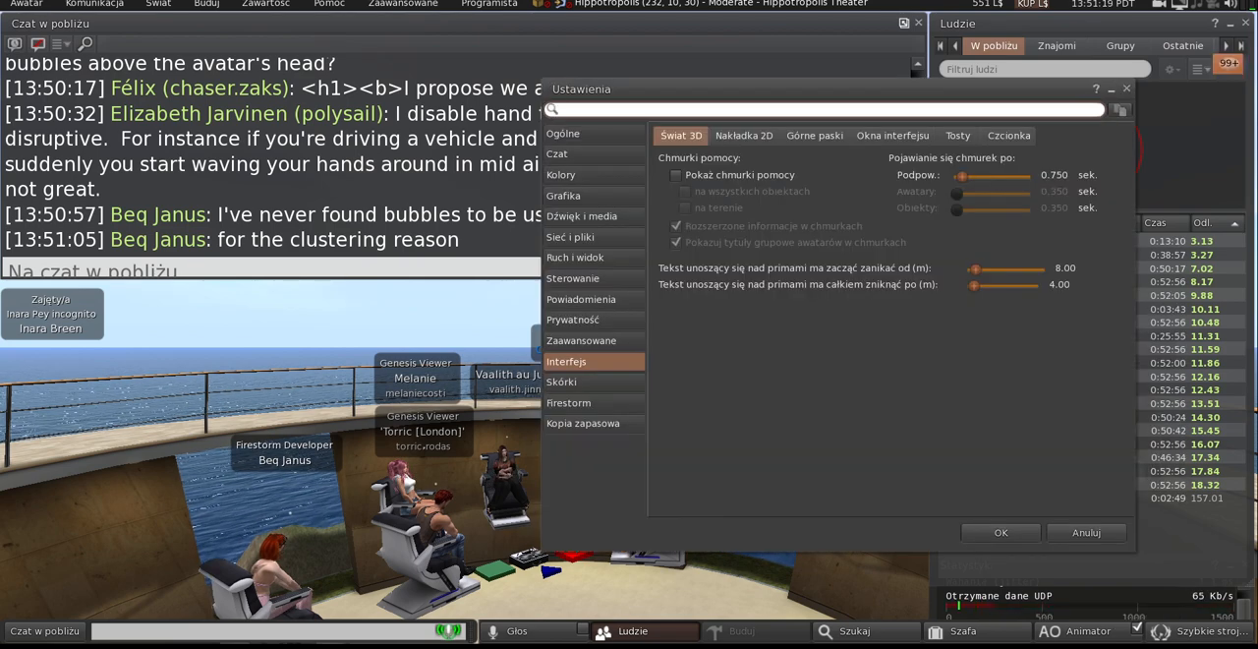
pyautogui.write('ponad')
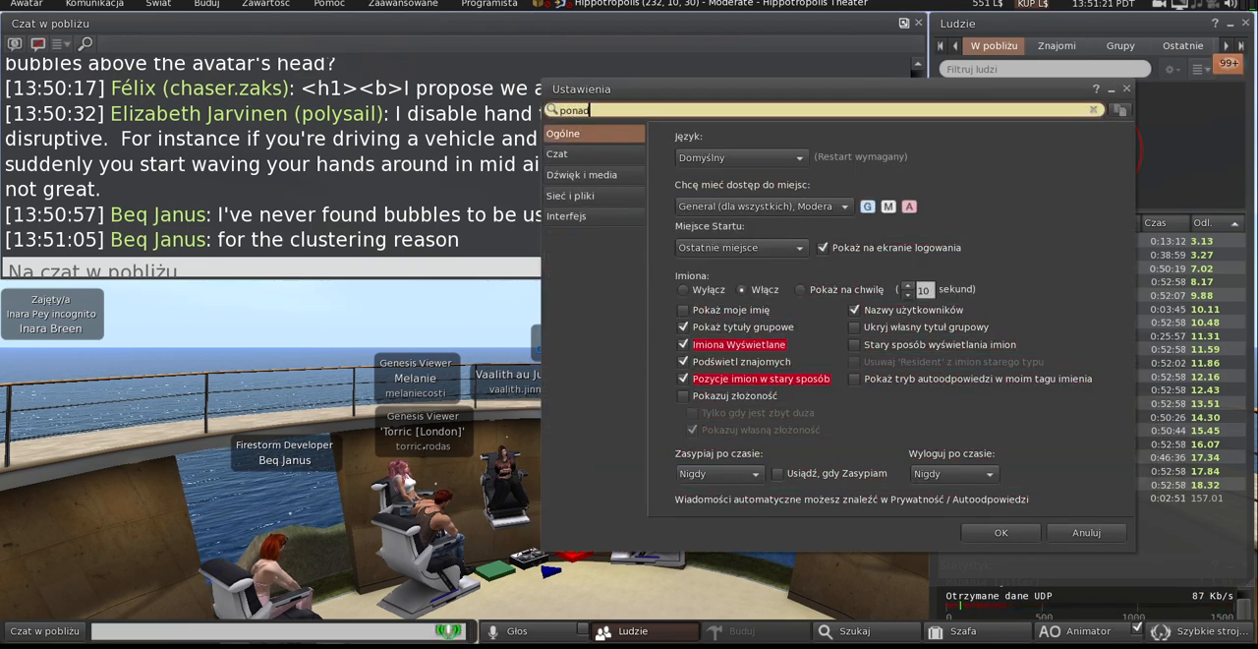
pyautogui.click(558, 153)
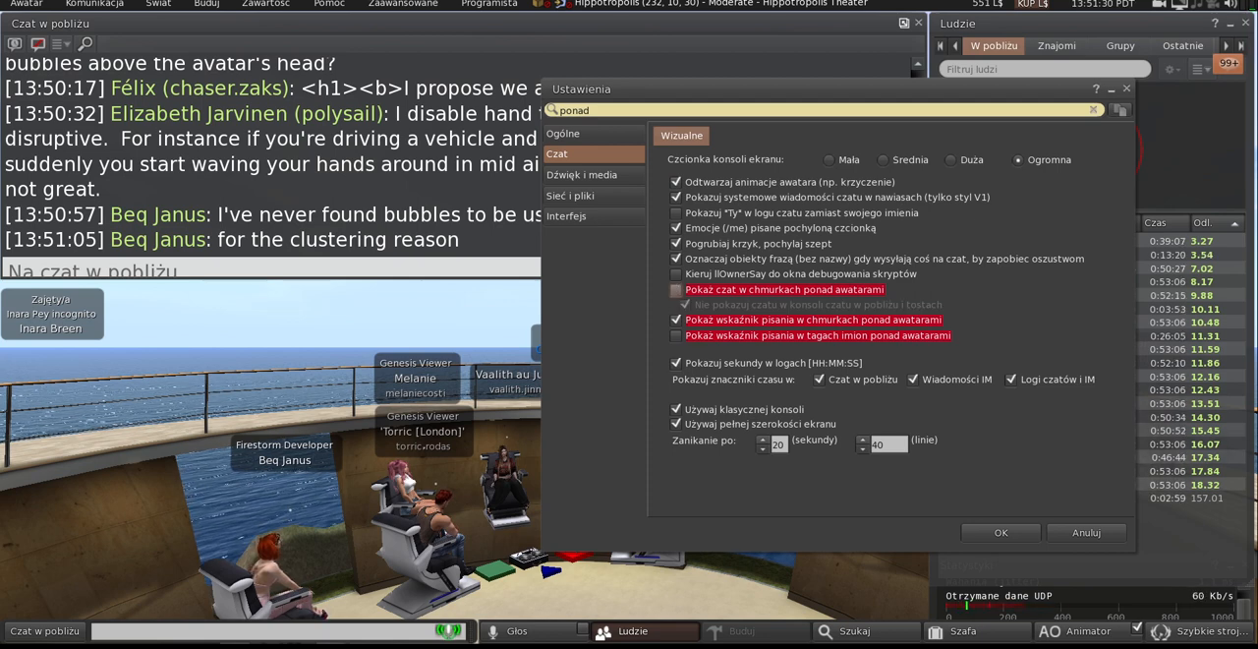
pyautogui.click(676, 289)
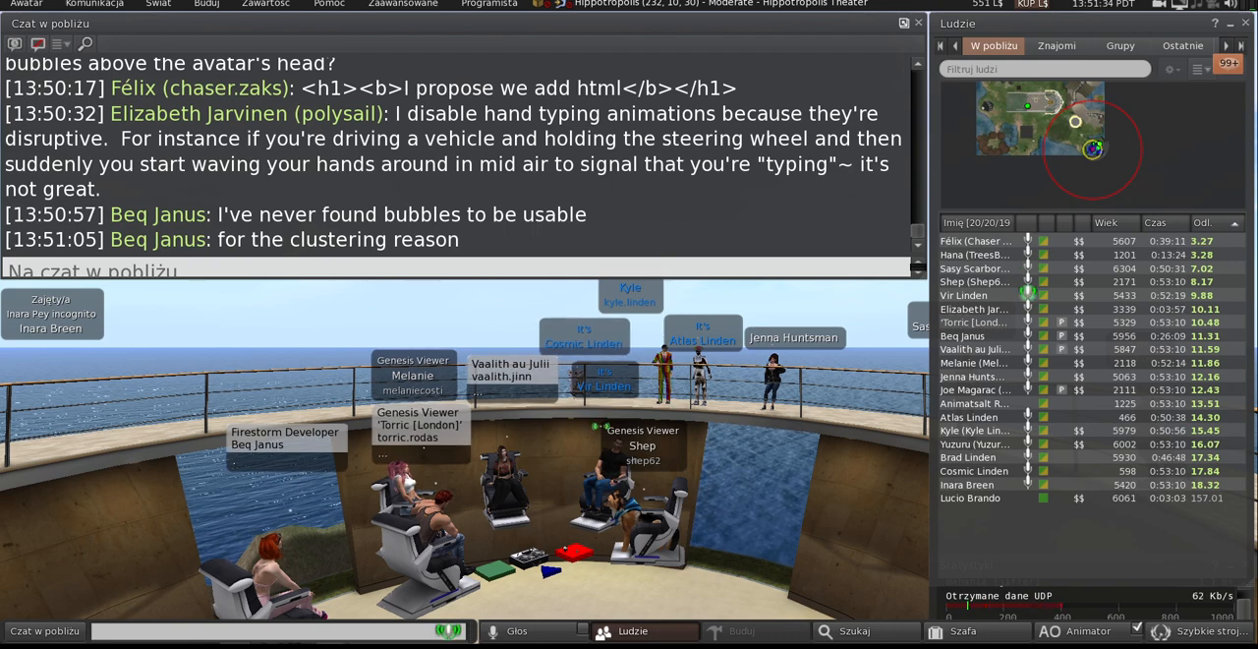
pyautogui.hotkey('ctrl', 'p')
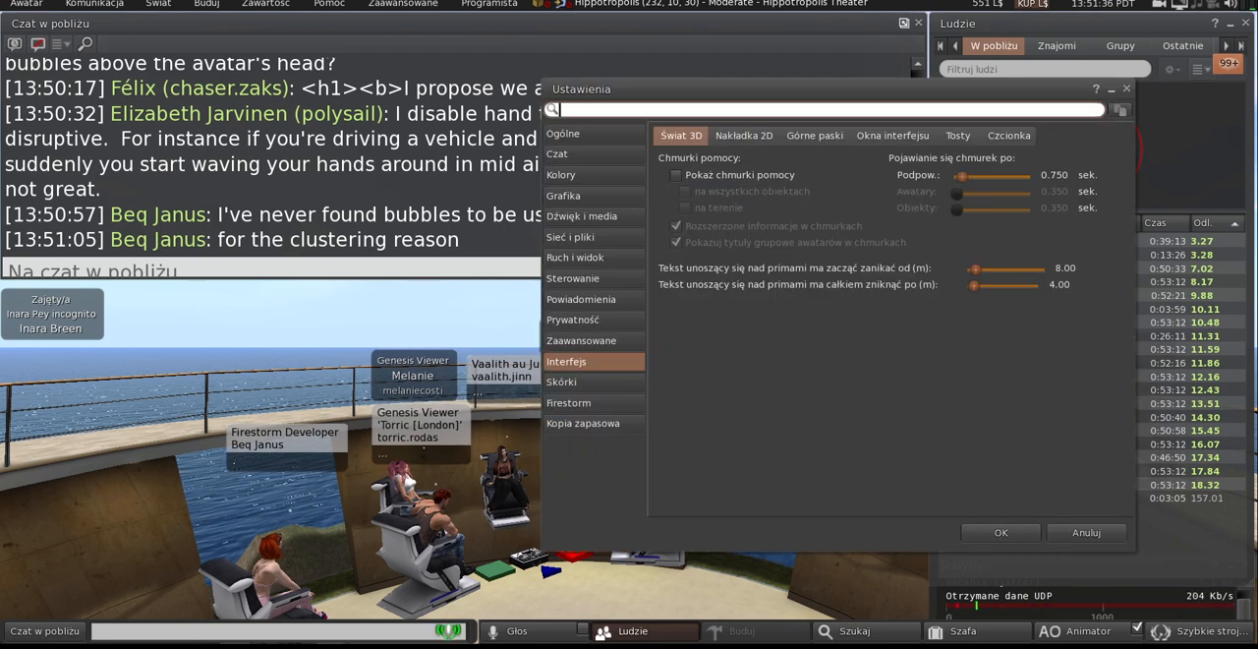
pyautogui.click(558, 153)
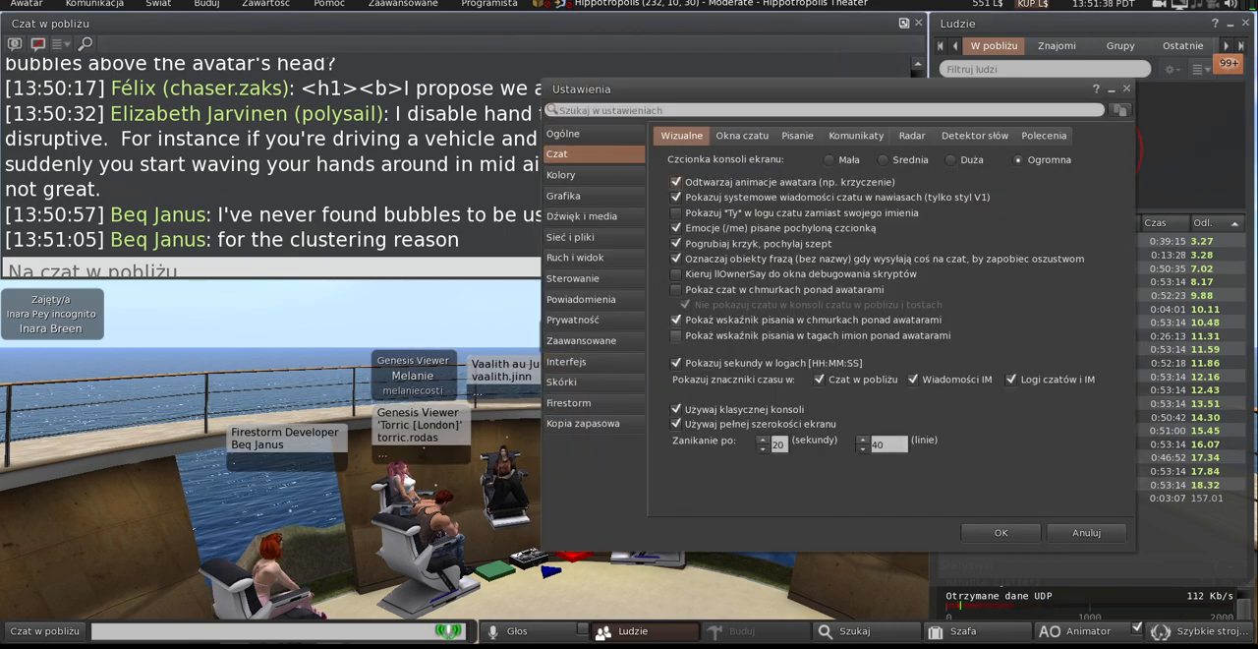
pyautogui.moveTo(786, 88); pyautogui.dragTo(933, 77)
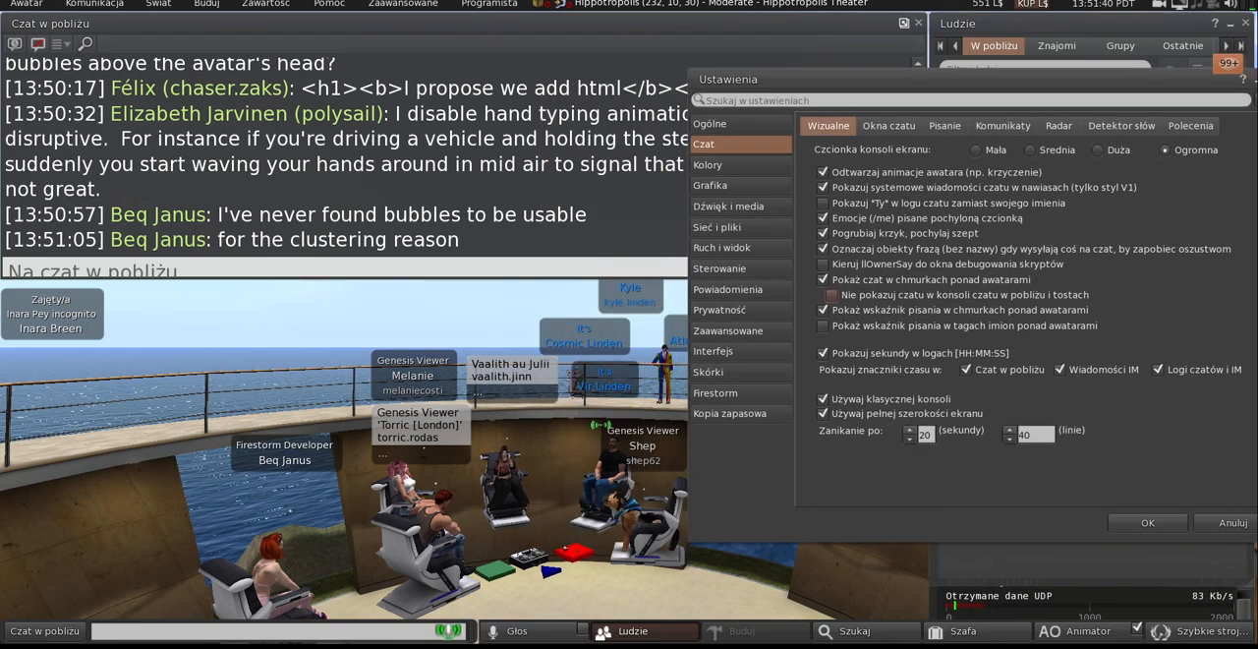
pyautogui.click(1147, 521)
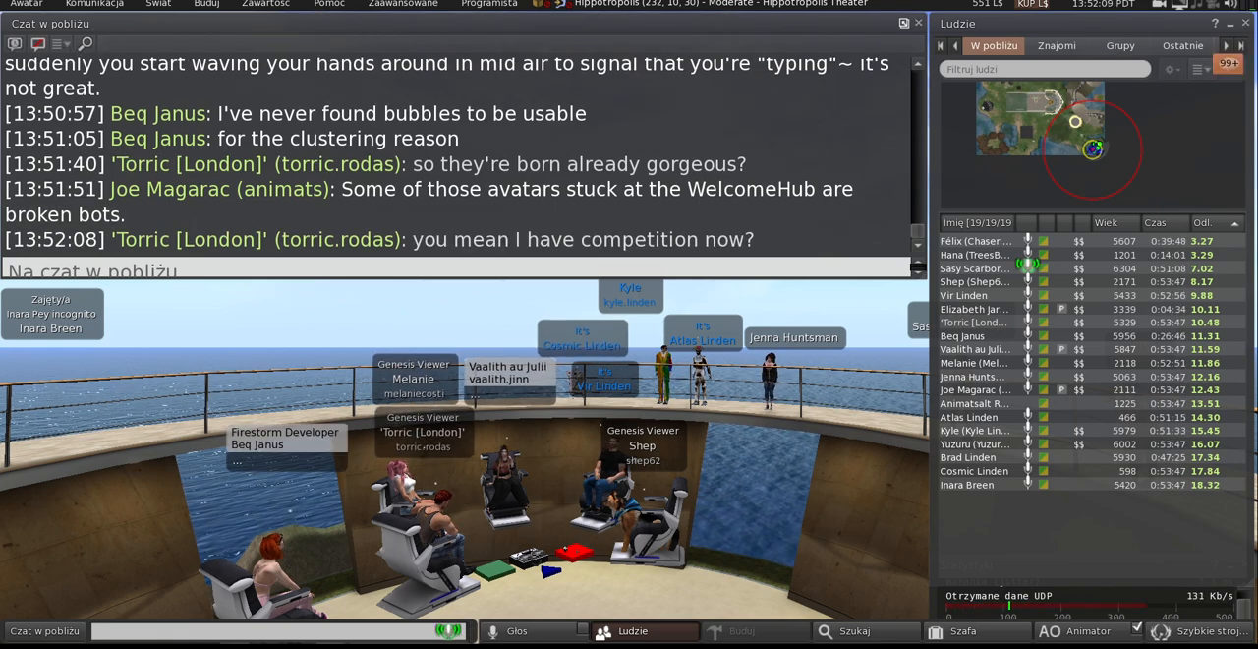
# Step: Reopen Preferences, uncheck 'Pokaż czat w chmurkach ponad awatarami' and apply, closing the dialog
pyautogui.hotkey('ctrl', 'p')
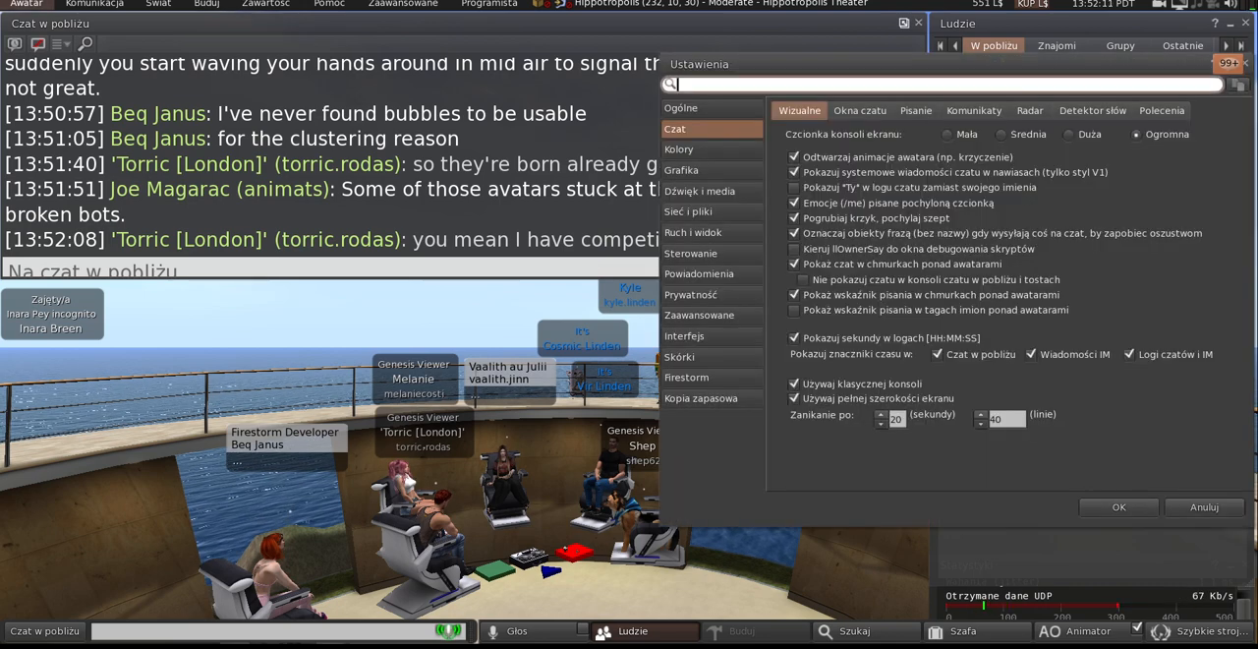
pyautogui.click(794, 263)
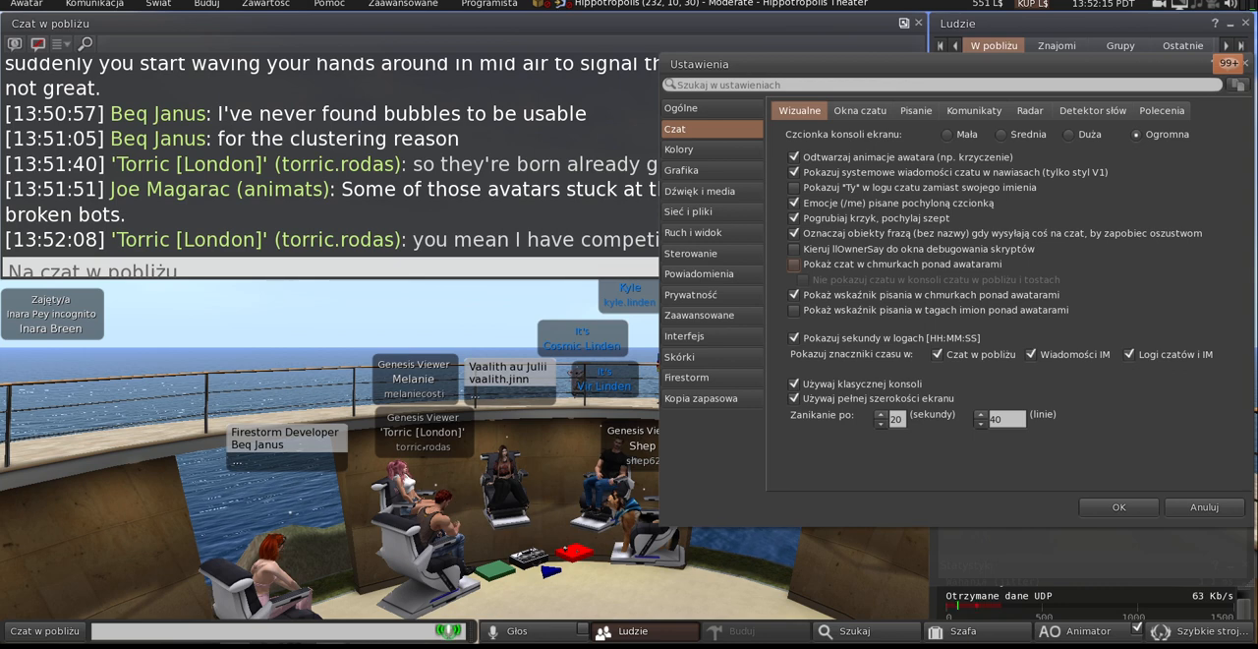
pyautogui.click(1119, 507)
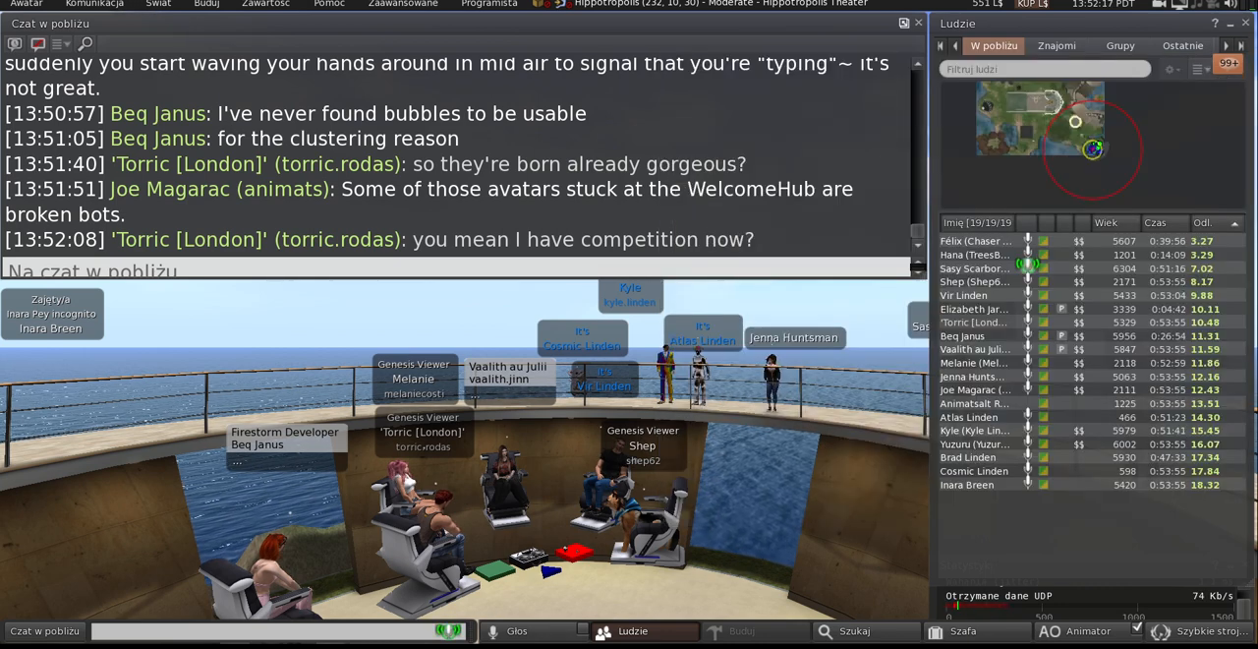